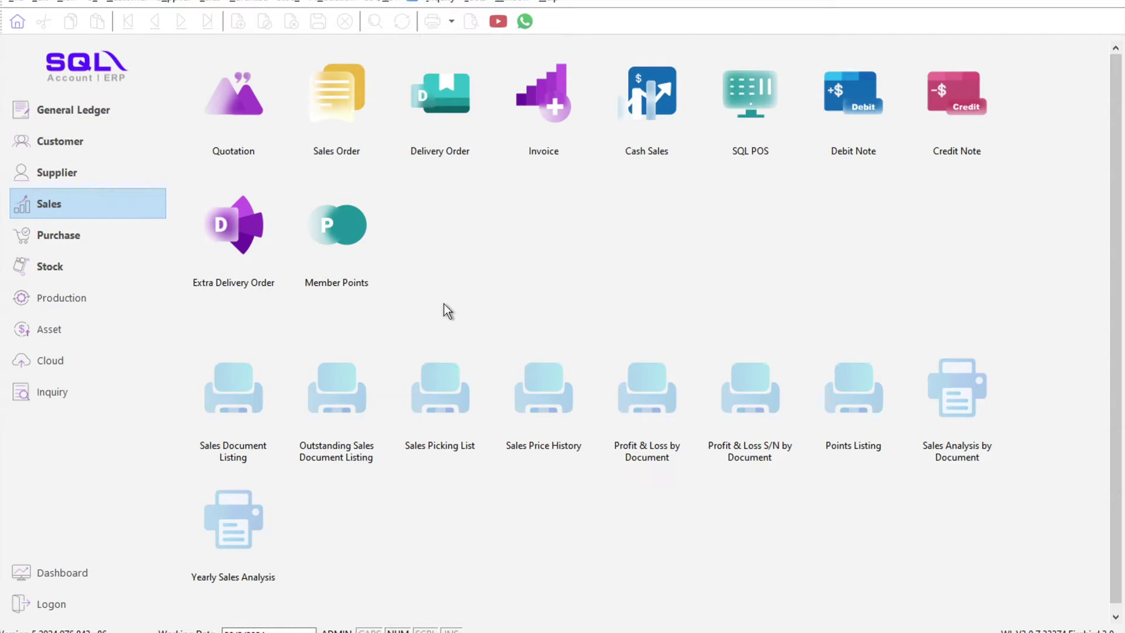
- Start a new invoice and choose its customer
left_click(539, 99)
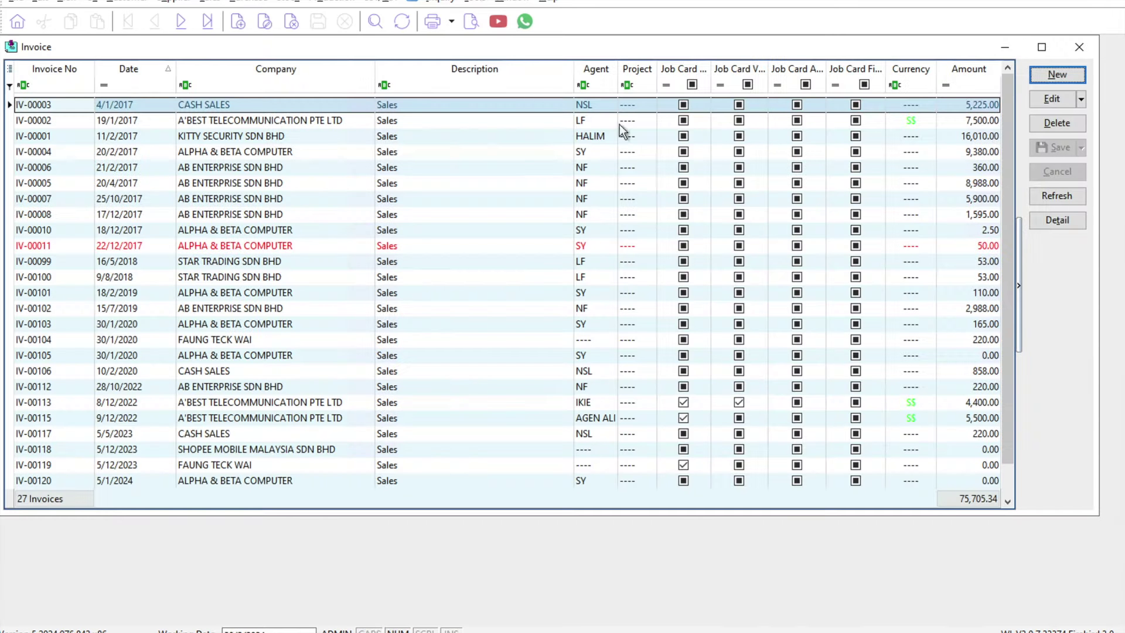
left_click(1056, 78)
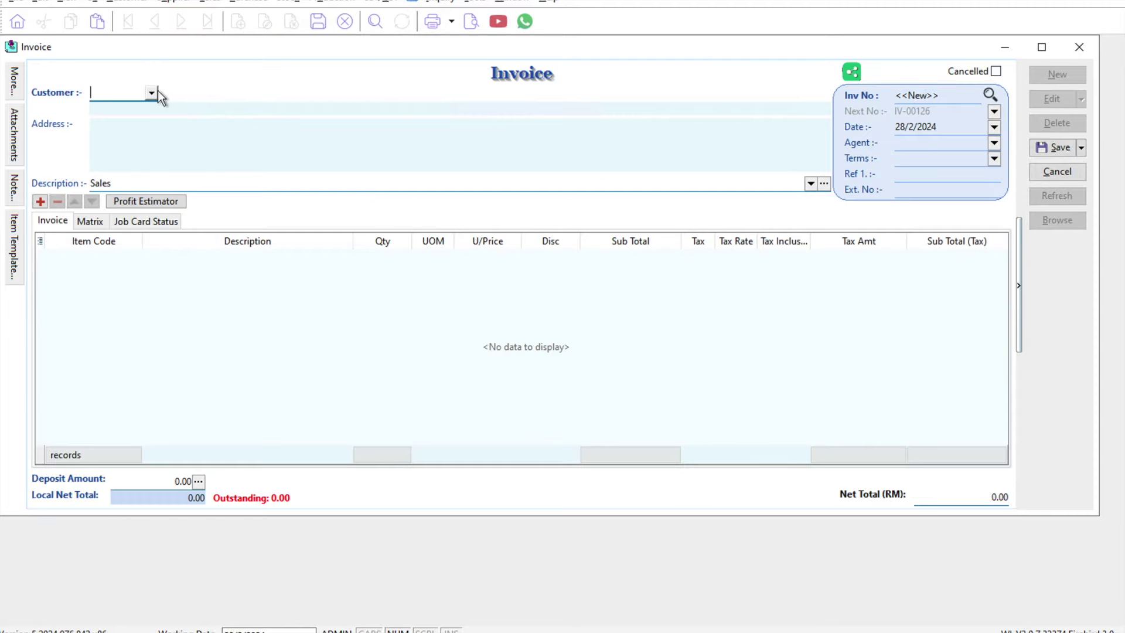
left_click(152, 92)
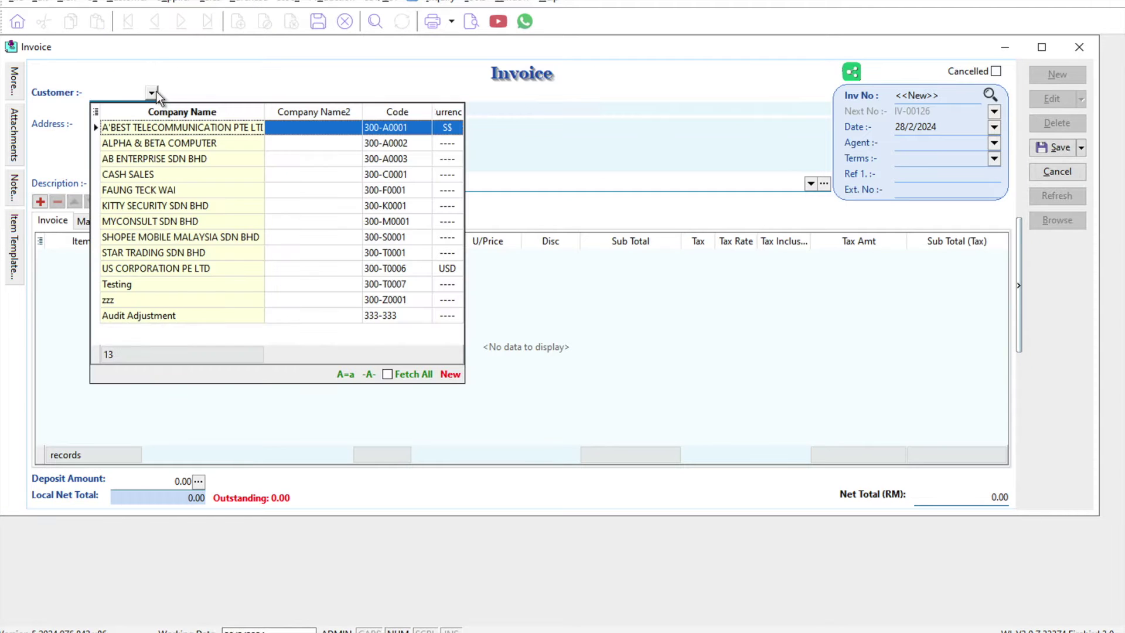
left_click(175, 190)
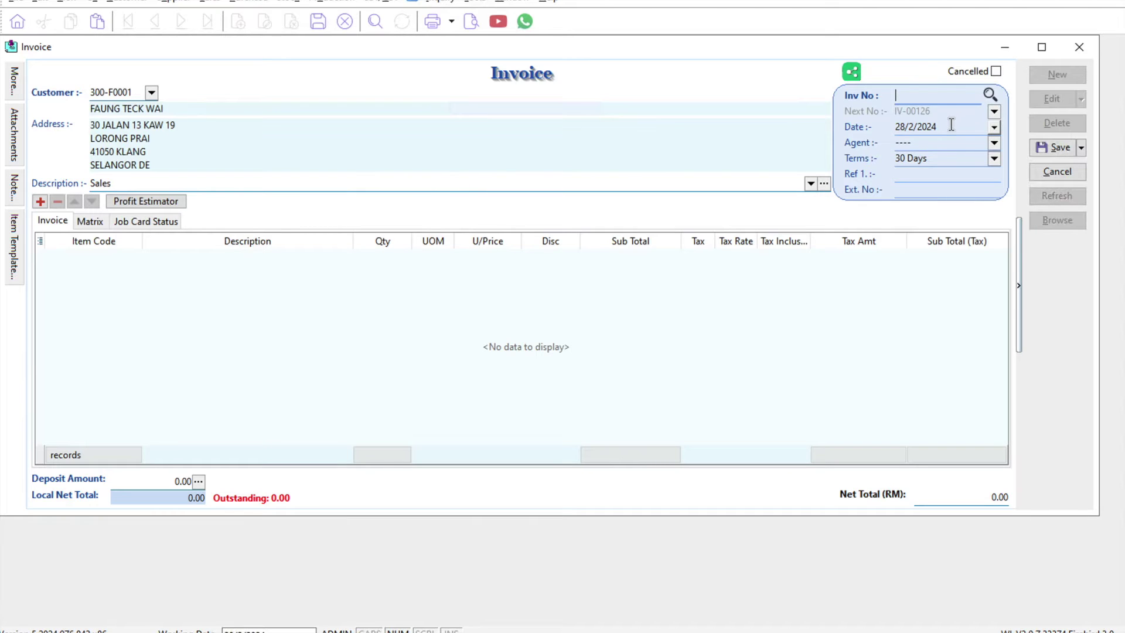
left_click_drag(942, 127, 821, 128)
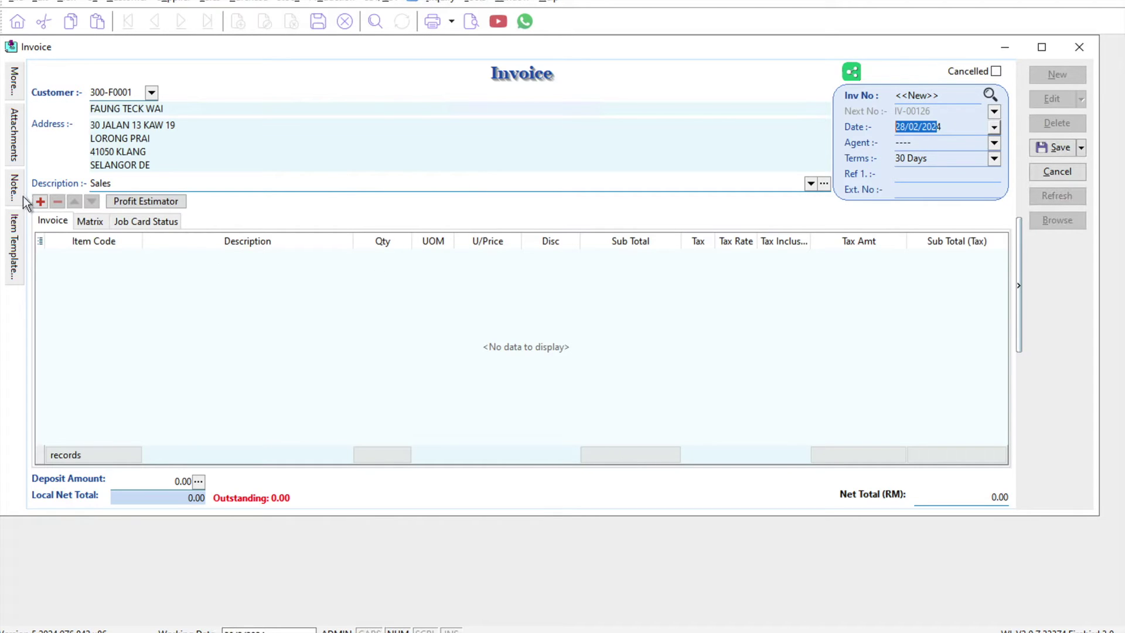
- Add an invoice line for item 123 at 250.00
left_click(41, 201)
left_click(127, 260)
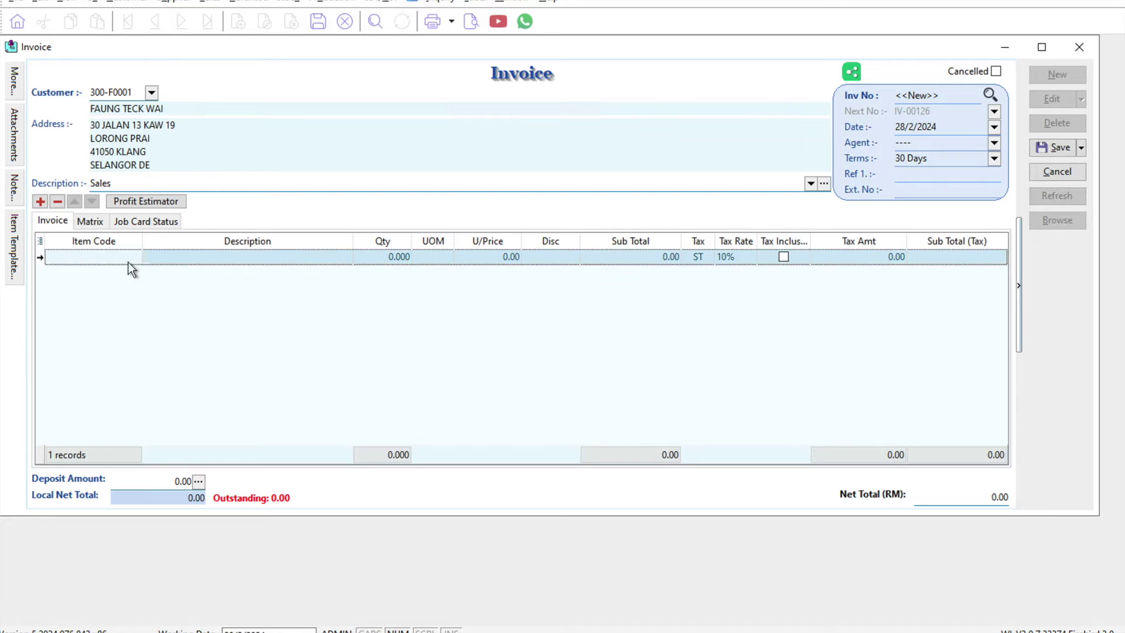
left_click(135, 258)
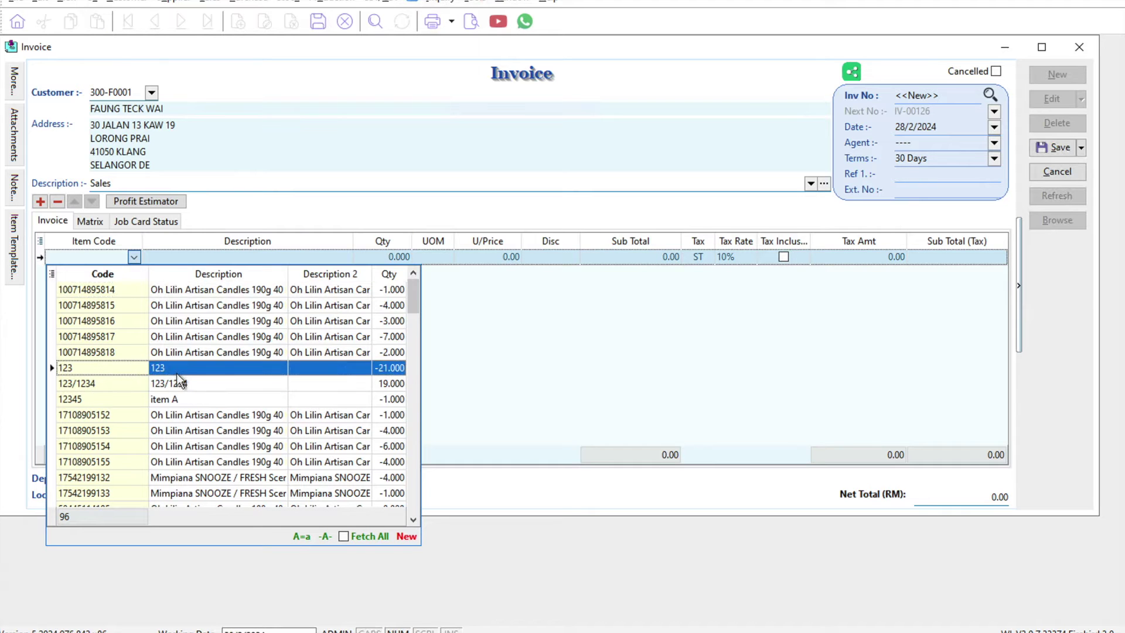
left_click(197, 370)
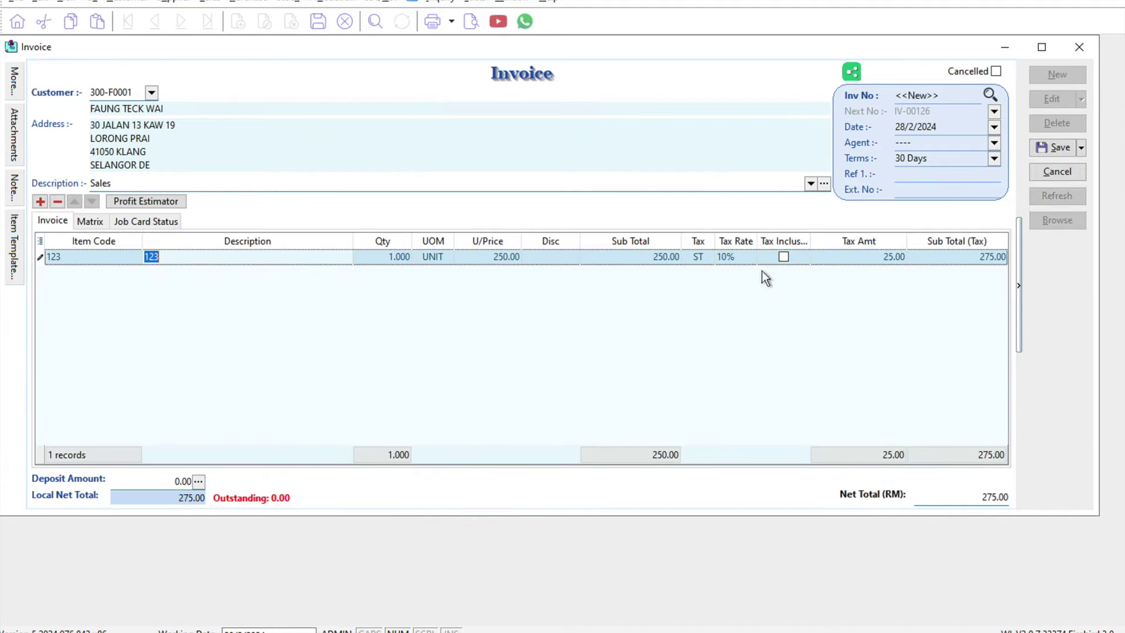
- Set the line's tax code to SV at 6%, bringing the net total to 265.00
left_click(691, 259)
left_click(706, 260)
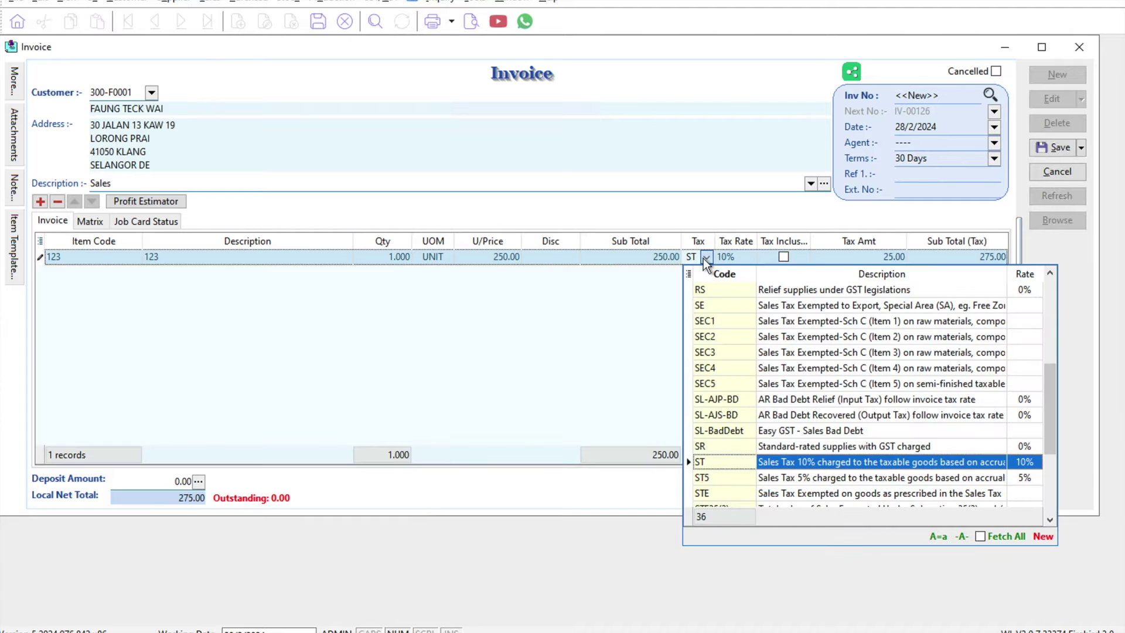
type("sv")
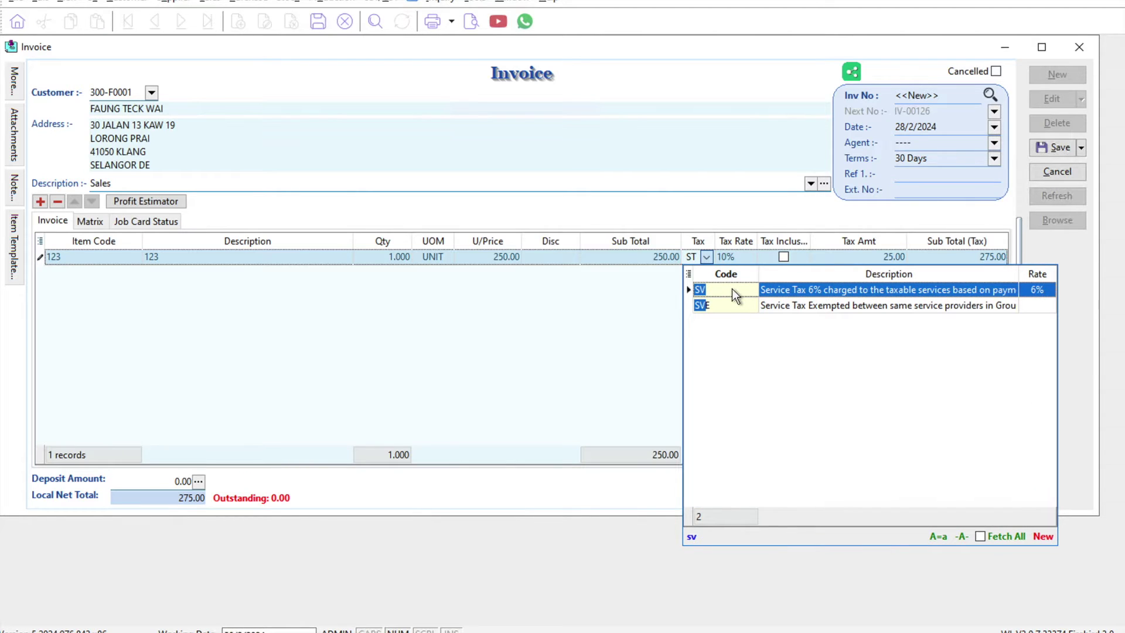
left_click(733, 289)
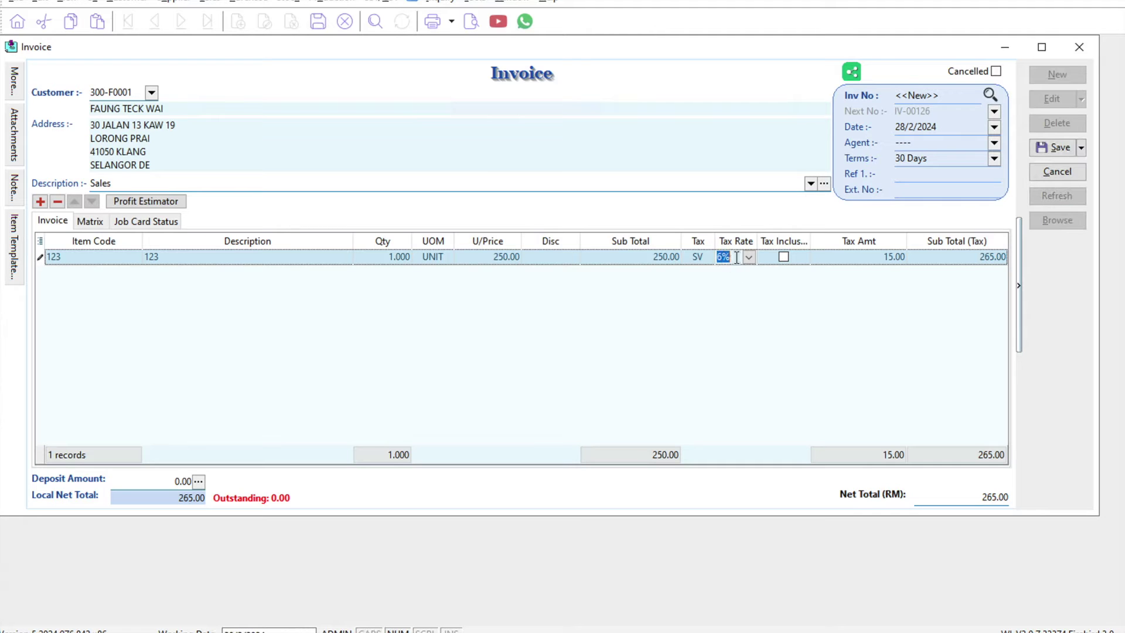
key("Tab")
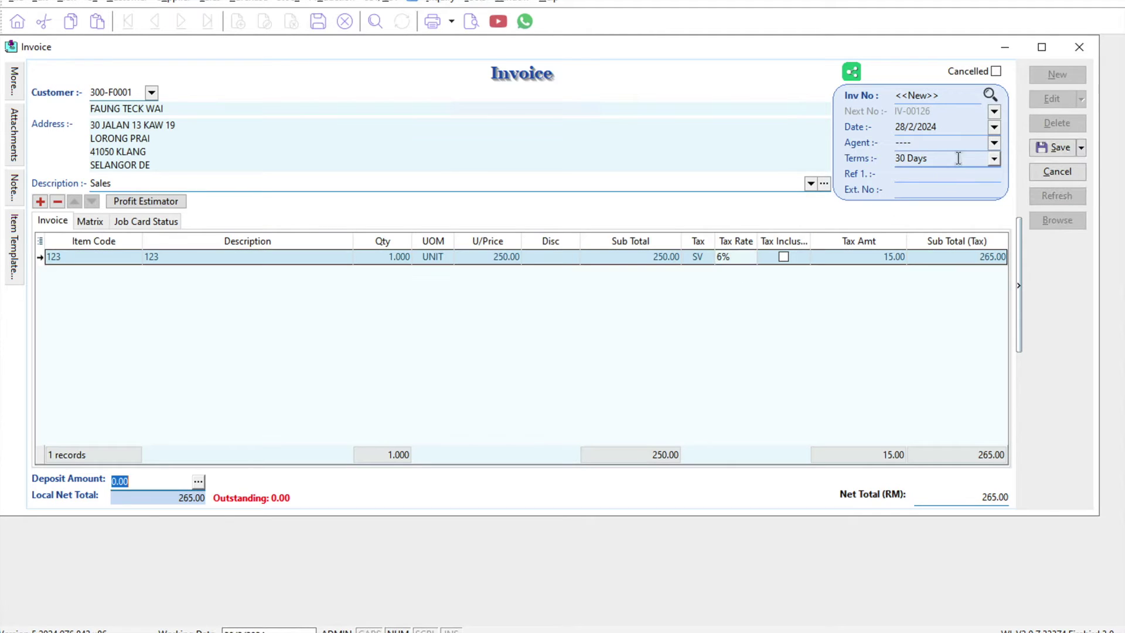
- Change the invoice date to 1 March 2024 and accept the tax rate update notice
left_click(995, 128)
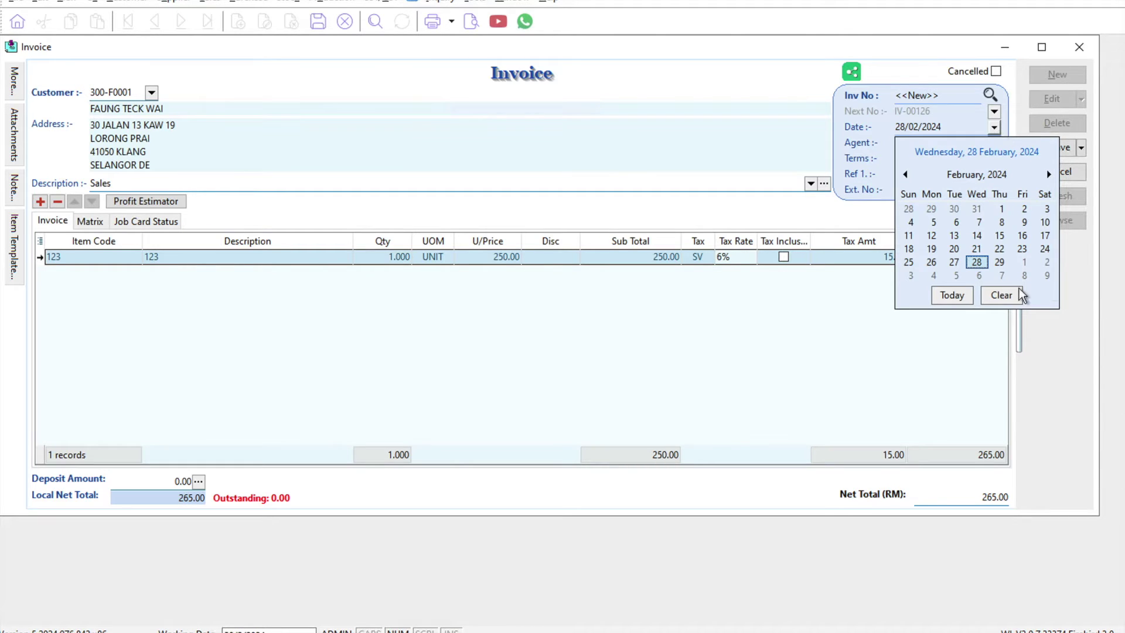
left_click(1024, 263)
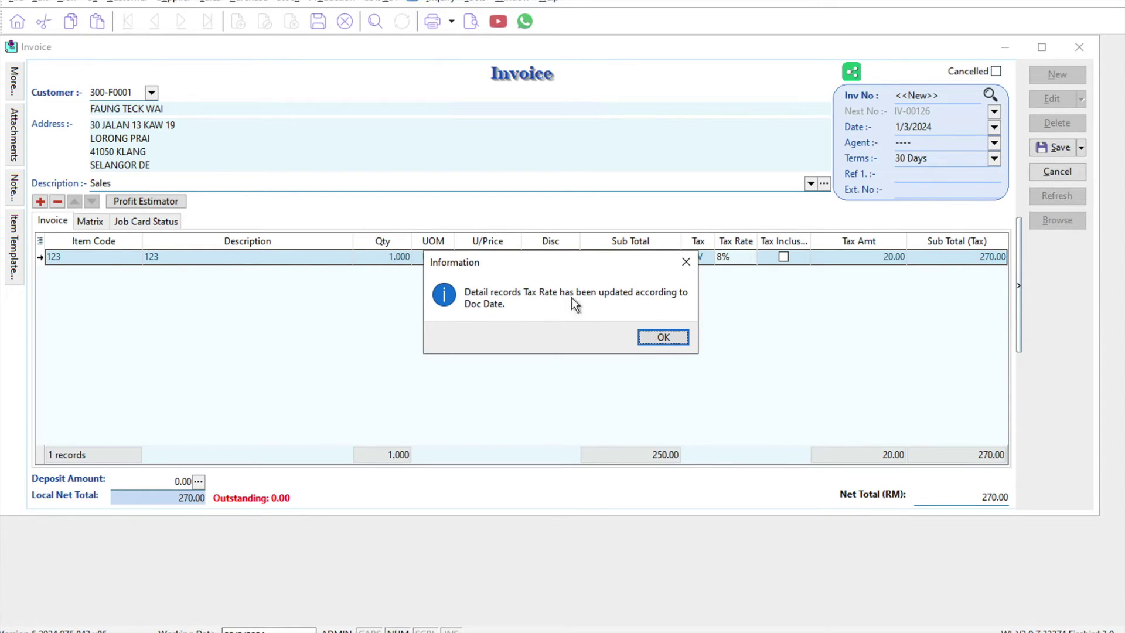
left_click(646, 340)
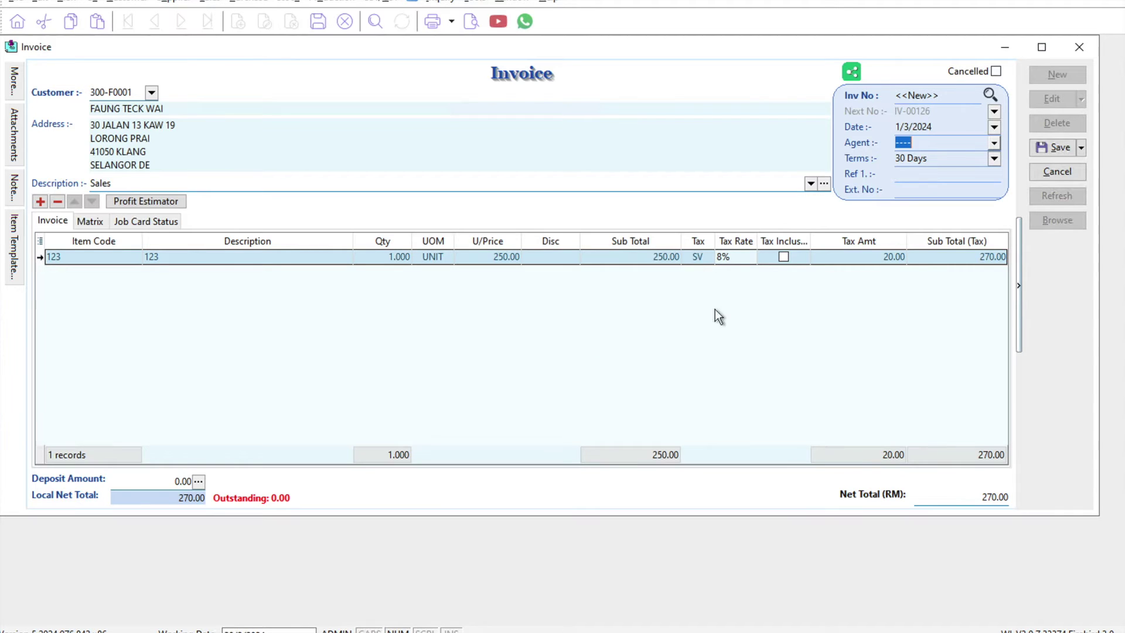
- Keep the line's updated 8% tax rate and save the invoice as IV-00126
left_click(750, 260)
left_click(749, 259)
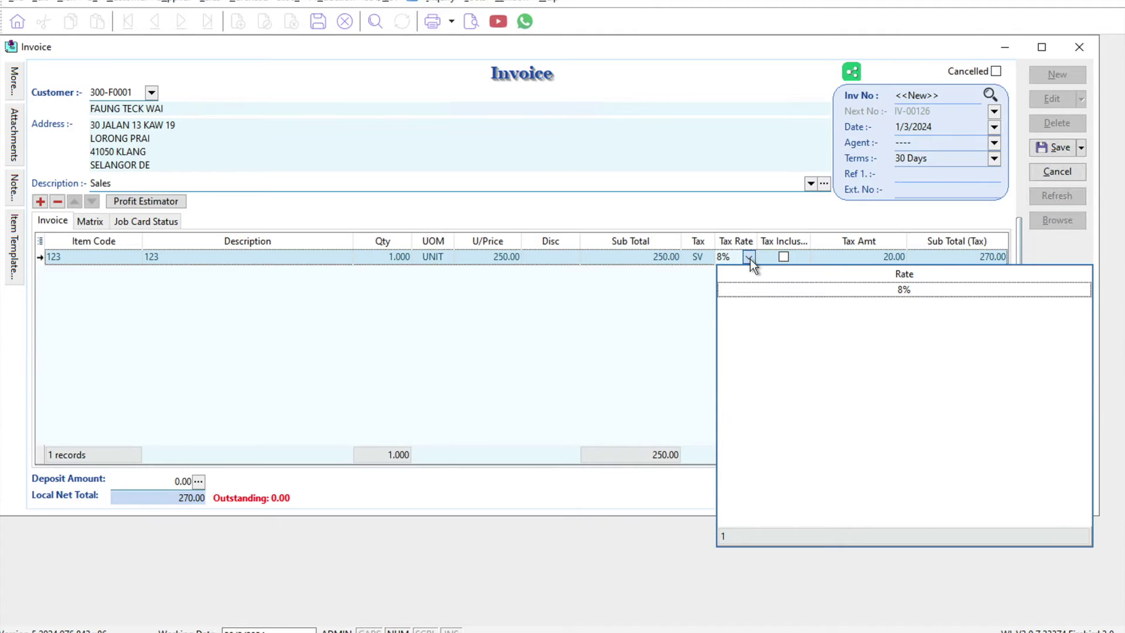
left_click(750, 259)
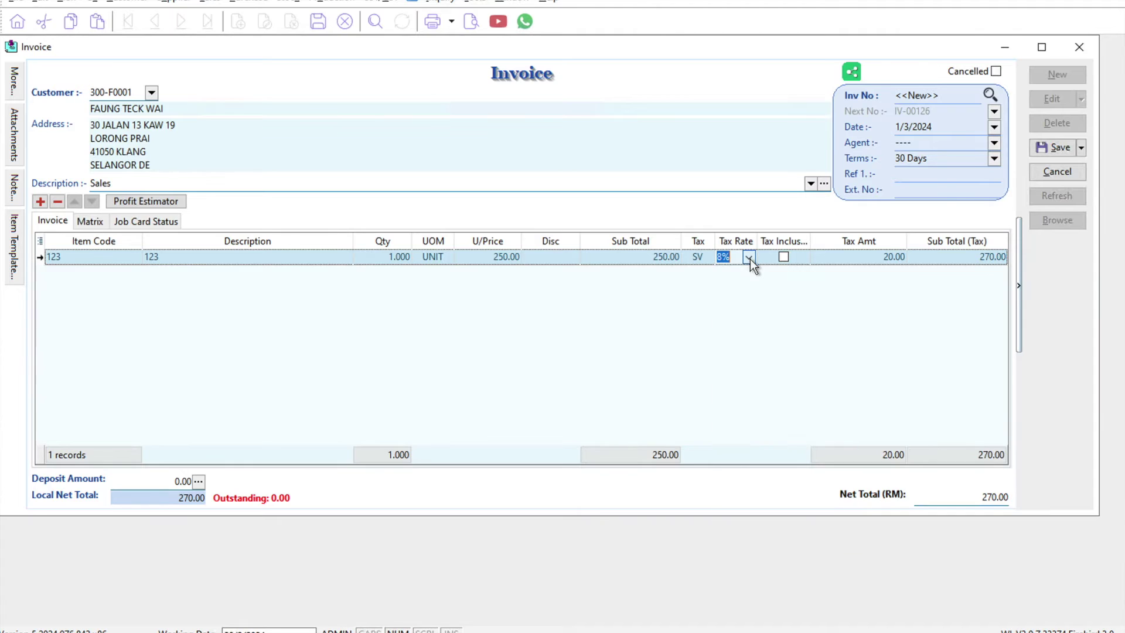
left_click(1040, 153)
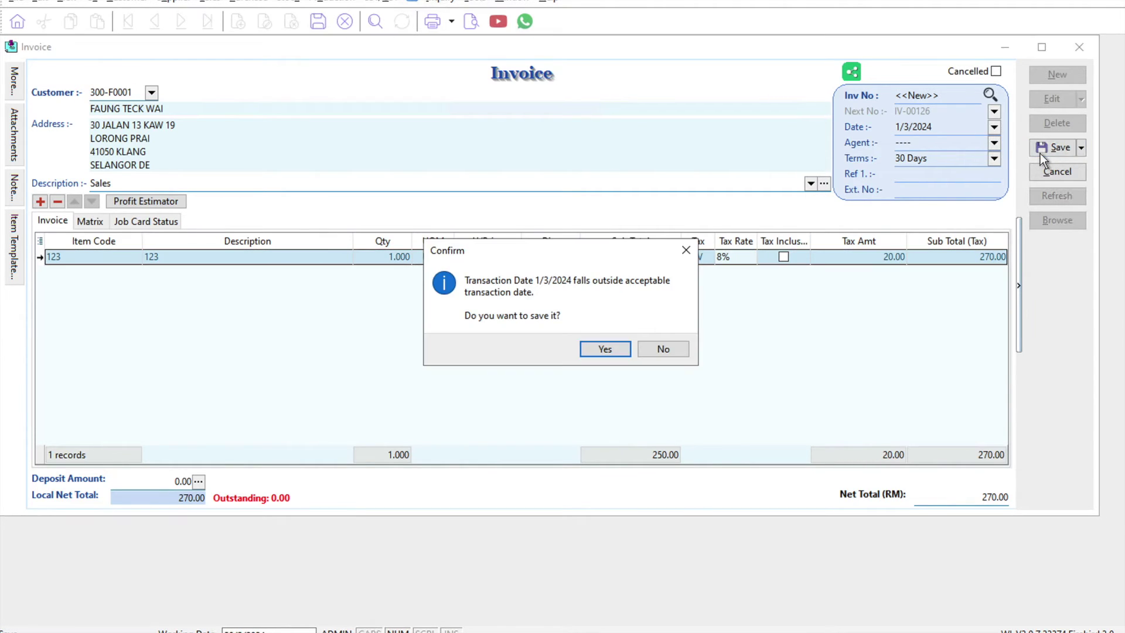
left_click(605, 350)
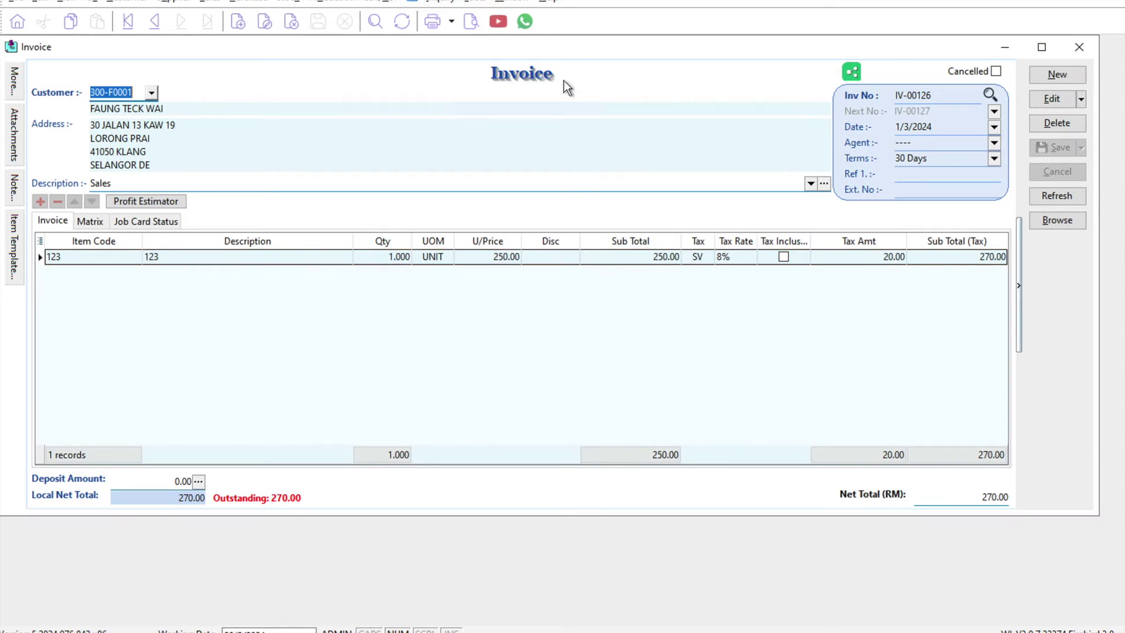
- Preview IV-00126 in Sales Invoice 8 (SST 2), check 20.00 tax and 270.00 payable, then close
left_click(472, 23)
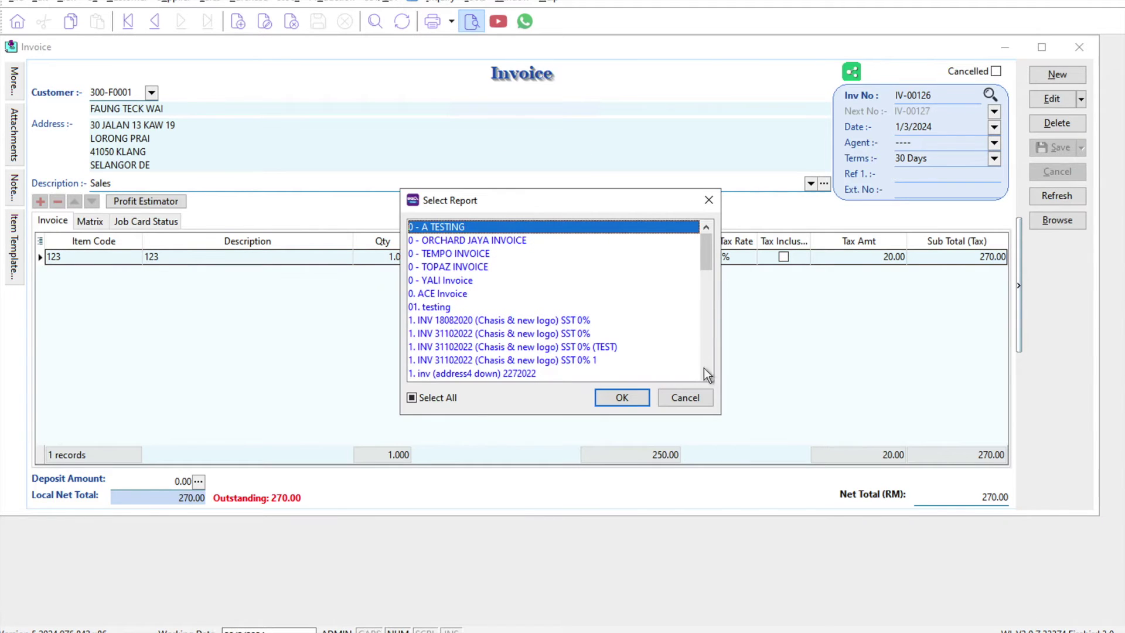
left_click(710, 349)
scroll(604, 329, "down", 3)
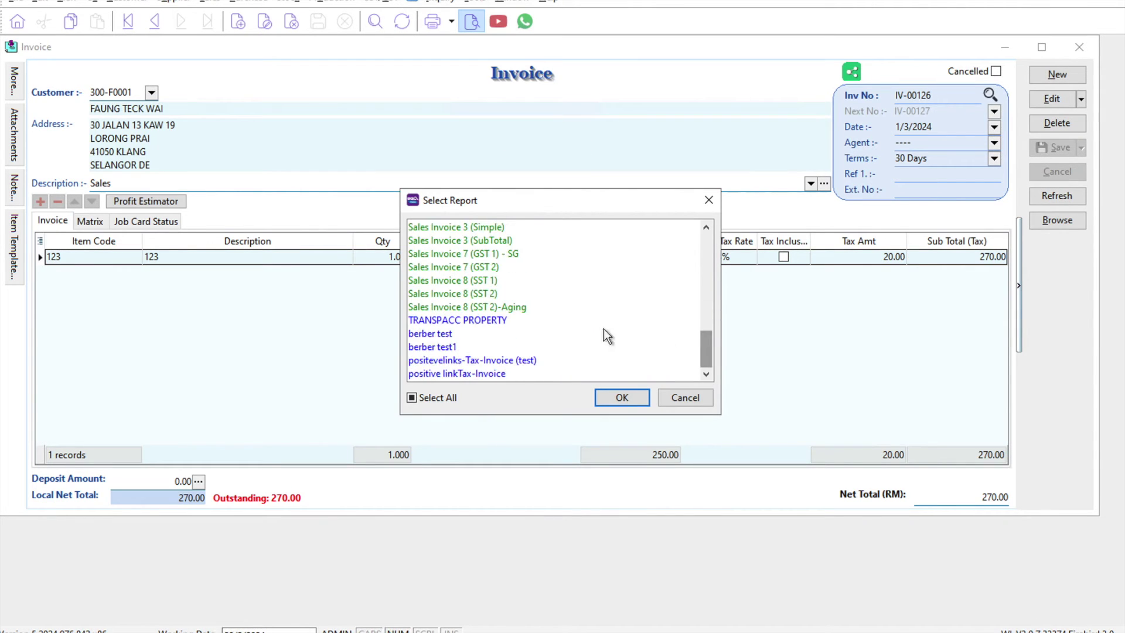
left_click(492, 293)
left_click(620, 397)
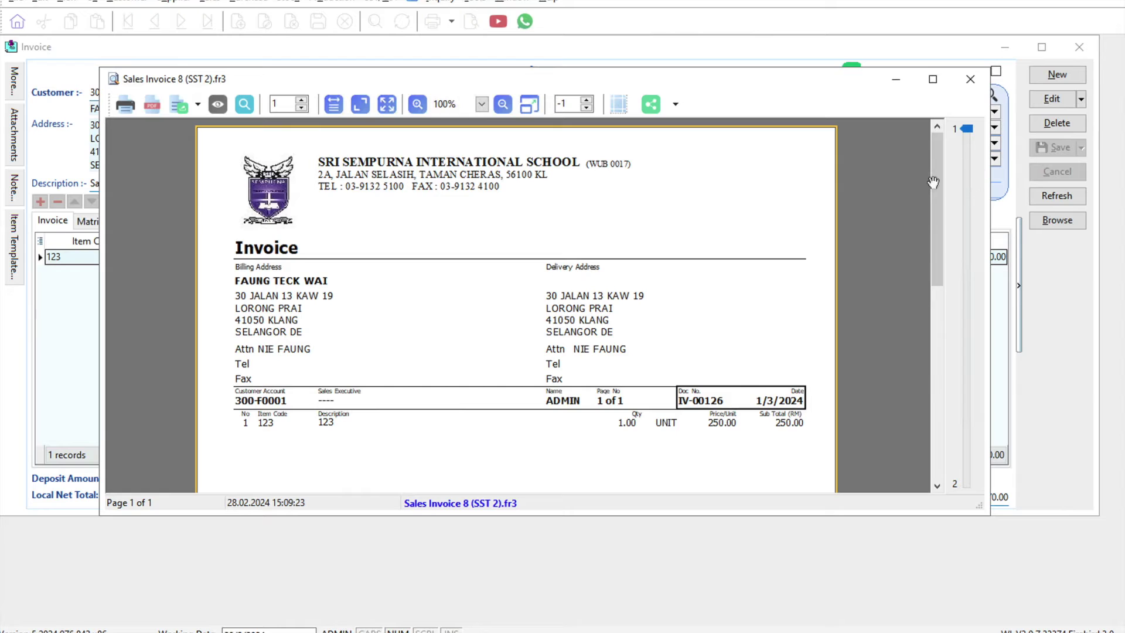
left_click_drag(933, 182, 928, 384)
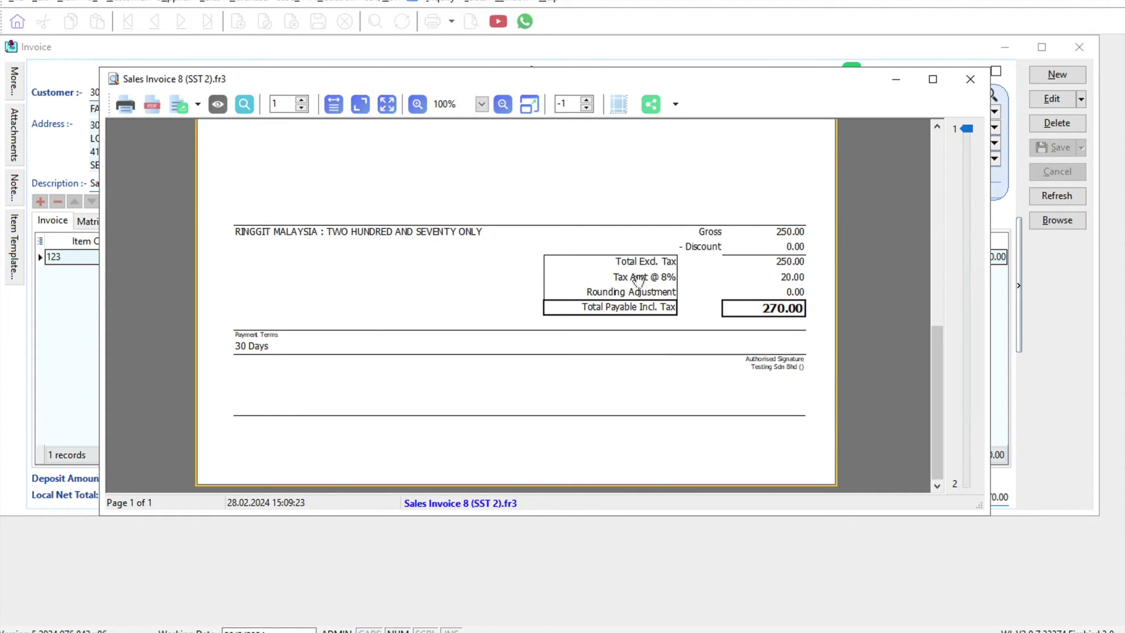
left_click(969, 80)
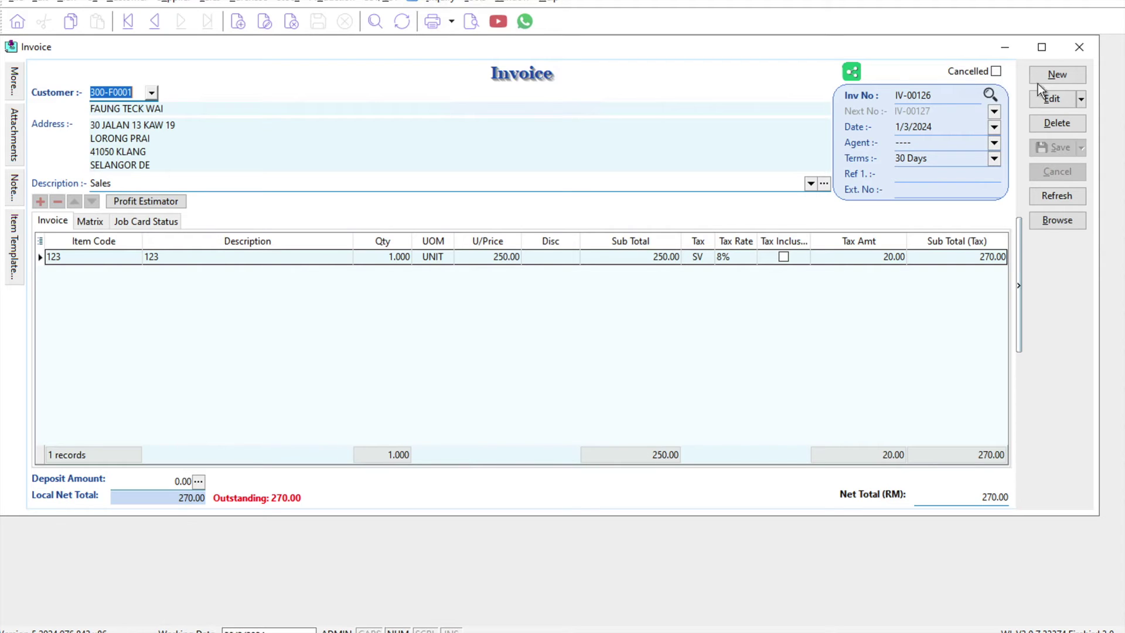
left_click(1080, 52)
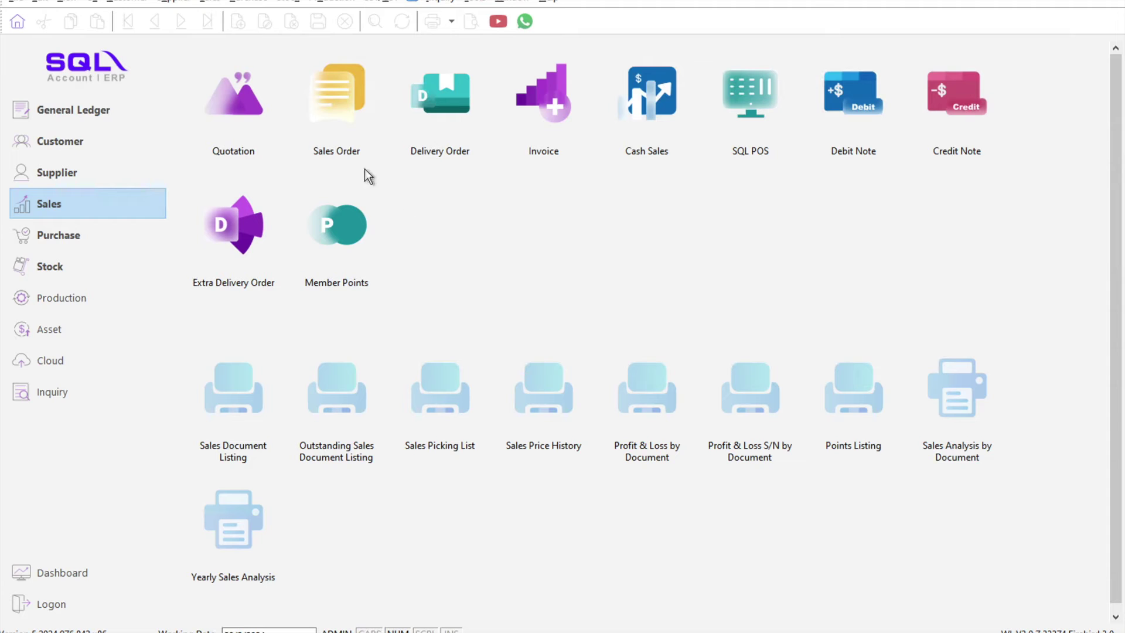
- Start a new quotation for ALPHA & BETA COMPUTER
left_click(256, 112)
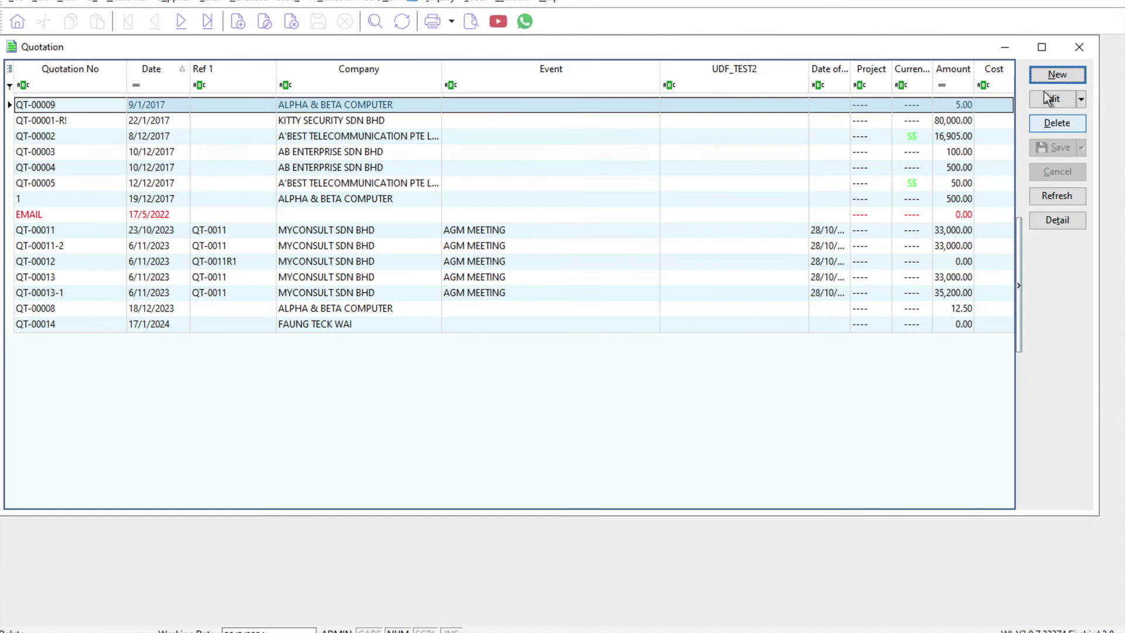
left_click(1055, 76)
left_click(151, 94)
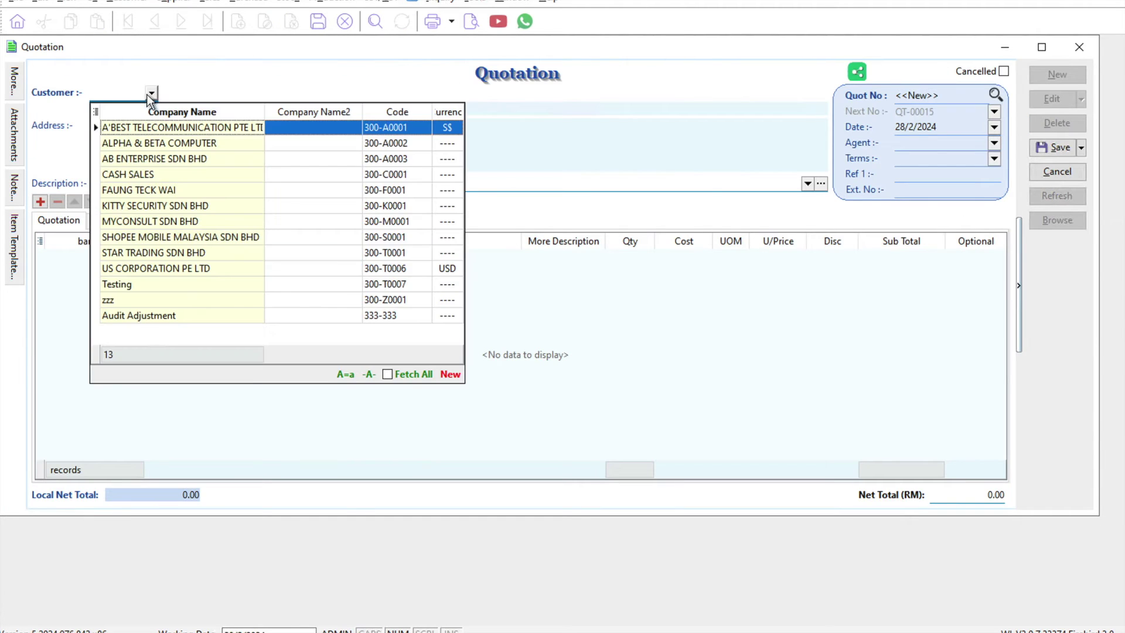
left_click(188, 143)
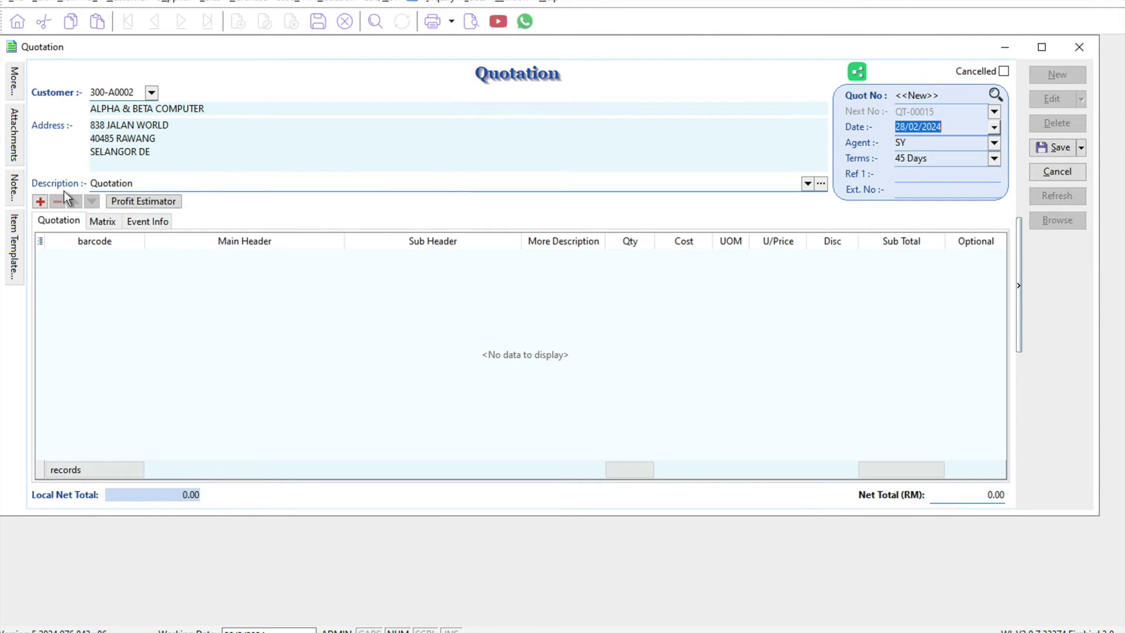
- Add a quotation line for one unit of item 123 at 250.00
left_click(40, 202)
left_click(137, 257)
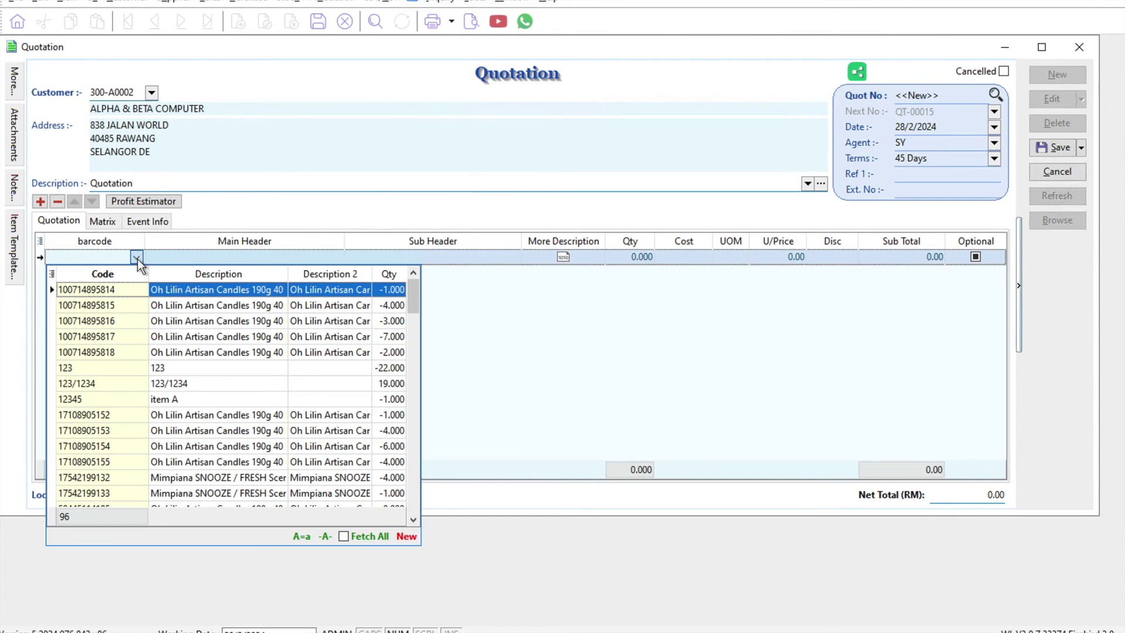
left_click(275, 369)
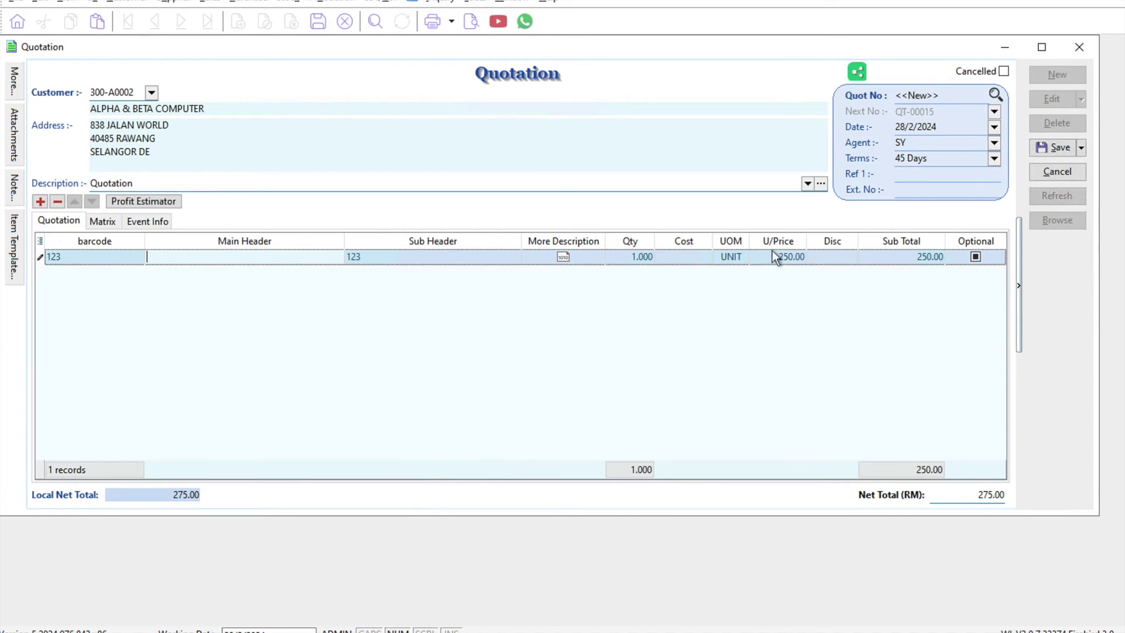
right_click(819, 245)
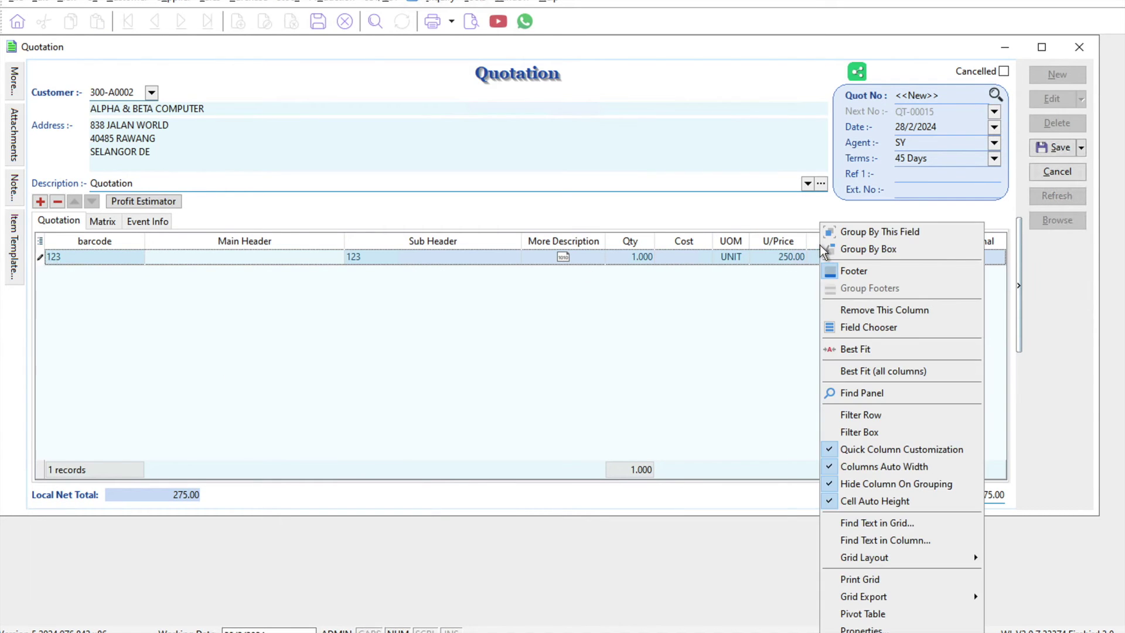
- Add the Tax column to the quotation's item grid from the Field Chooser
left_click(896, 322)
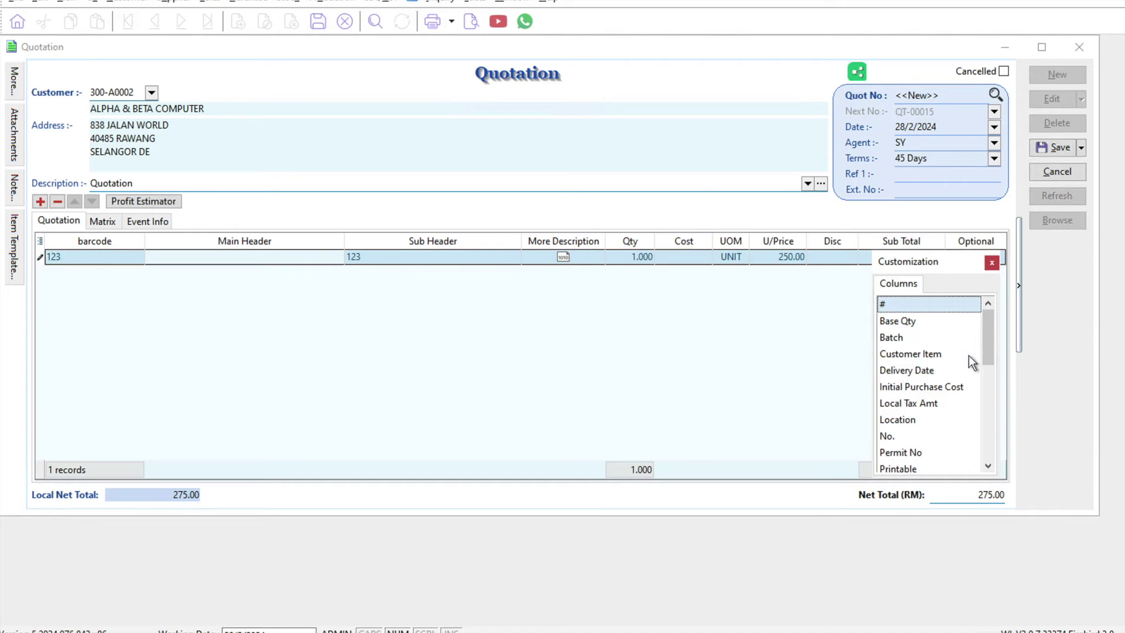
left_click_drag(985, 349, 990, 416)
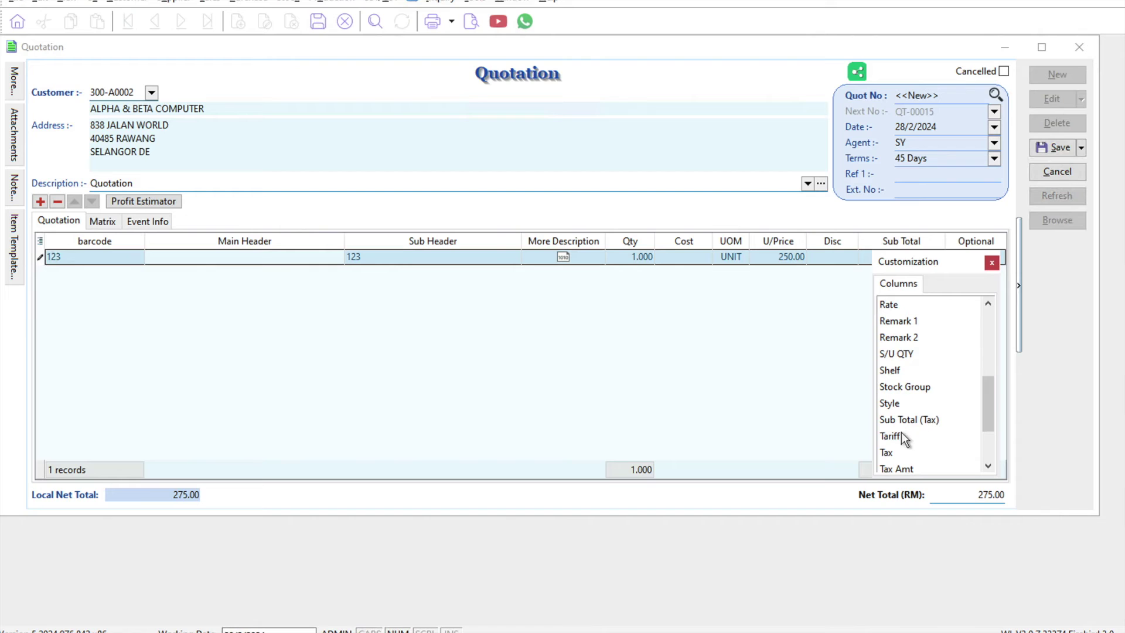
left_click_drag(894, 451, 844, 249)
left_click(991, 263)
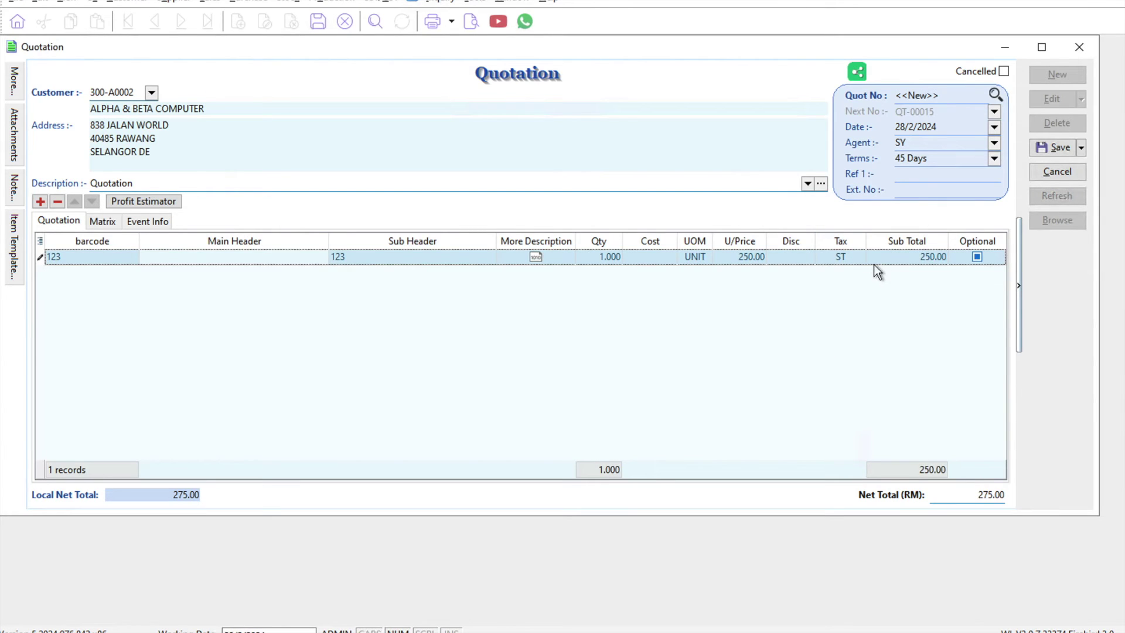
- Set the item line's tax code to SV, making the total 265.00
left_click(869, 263)
left_click(861, 259)
left_click(860, 258)
type("s")
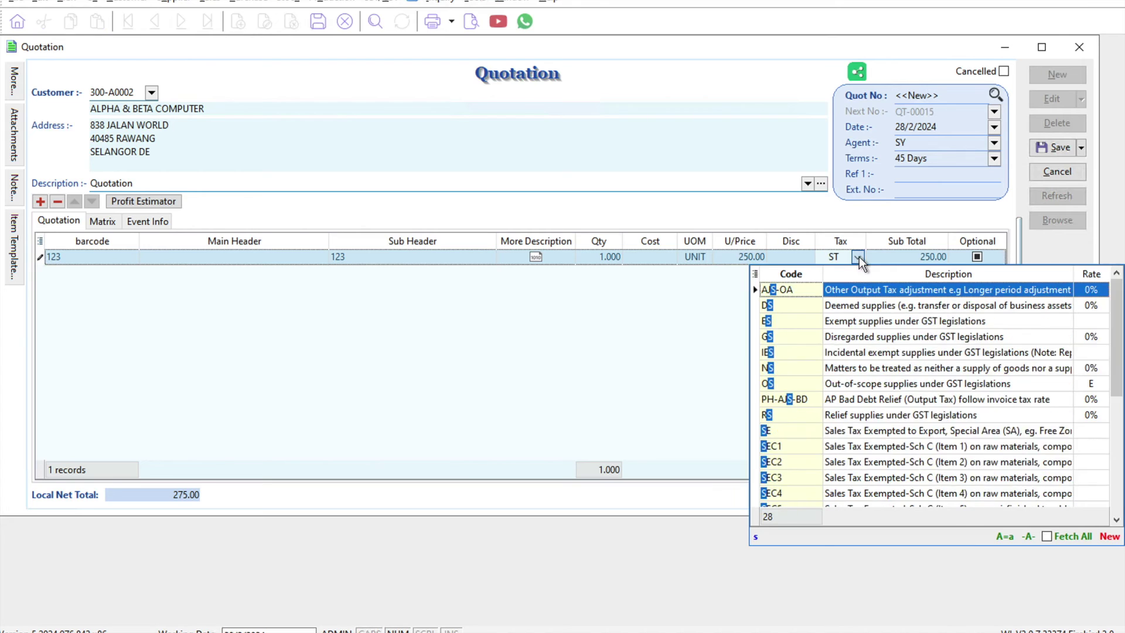
type("v")
left_click(803, 289)
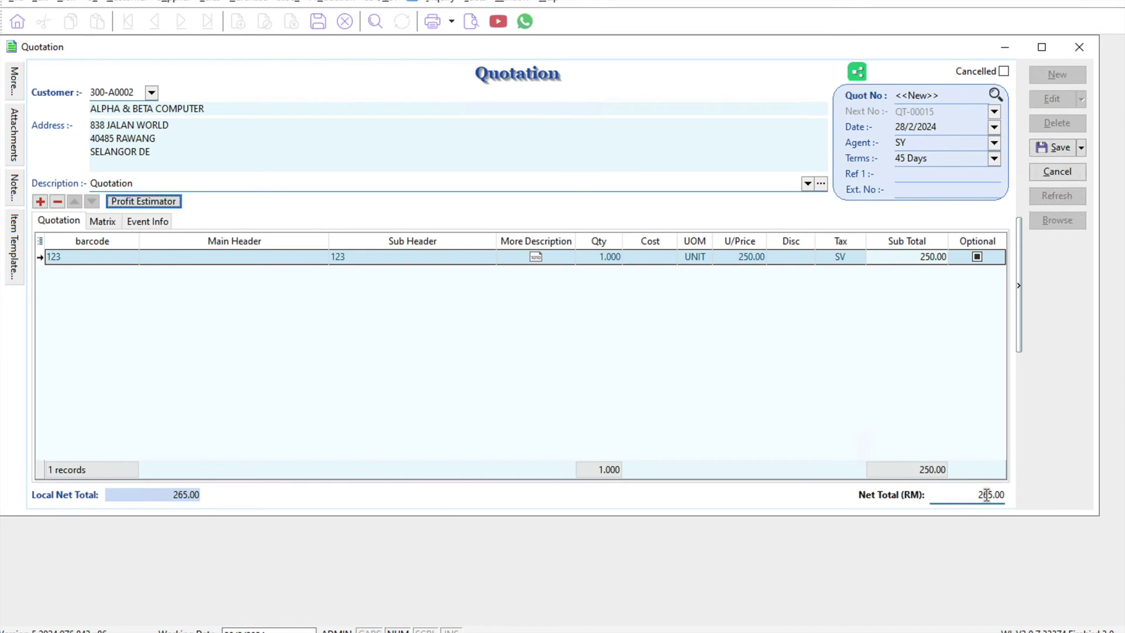
- Save the quotation as QT-00015 despite the date warning and close it
left_click(1057, 149)
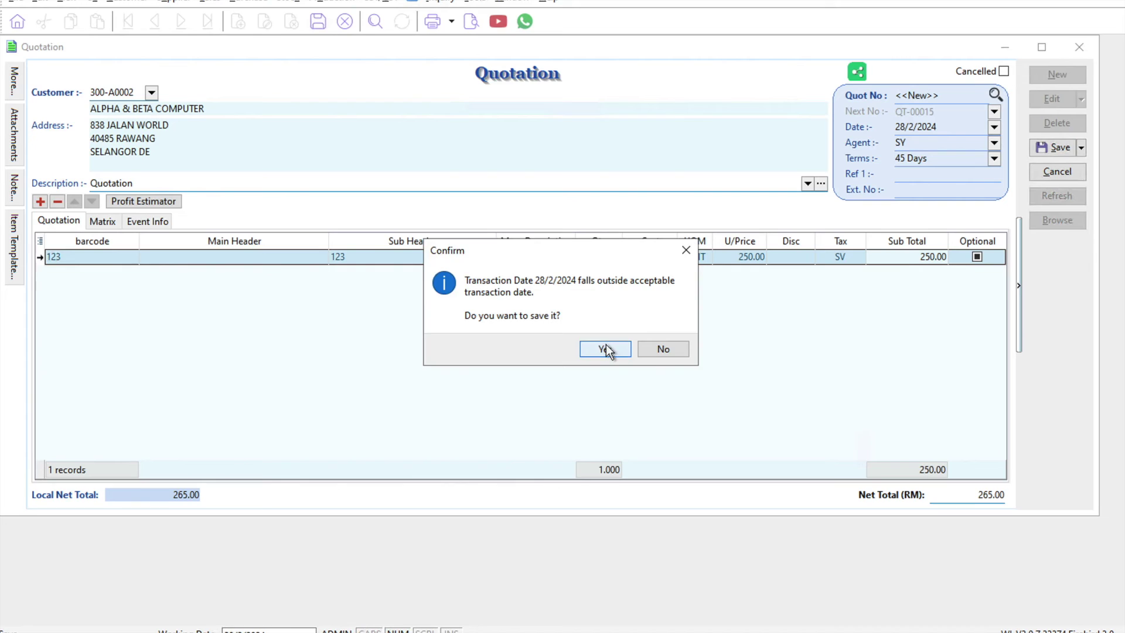
left_click(606, 347)
left_click(1084, 48)
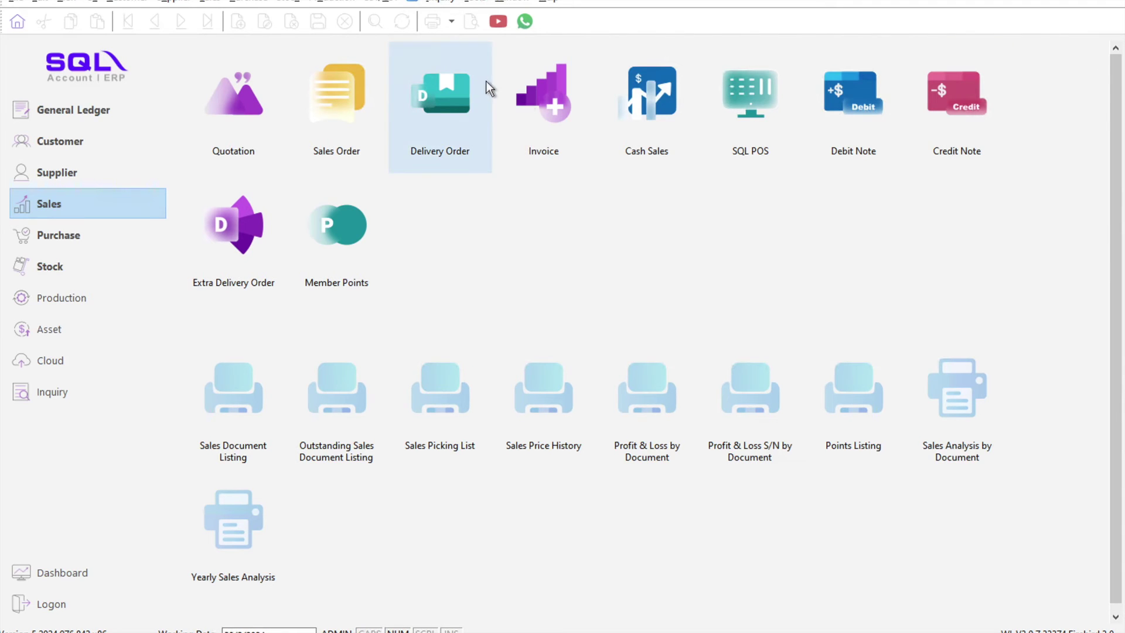
- Start a new invoice for ALPHA & BETA COMPUTER
left_click(561, 121)
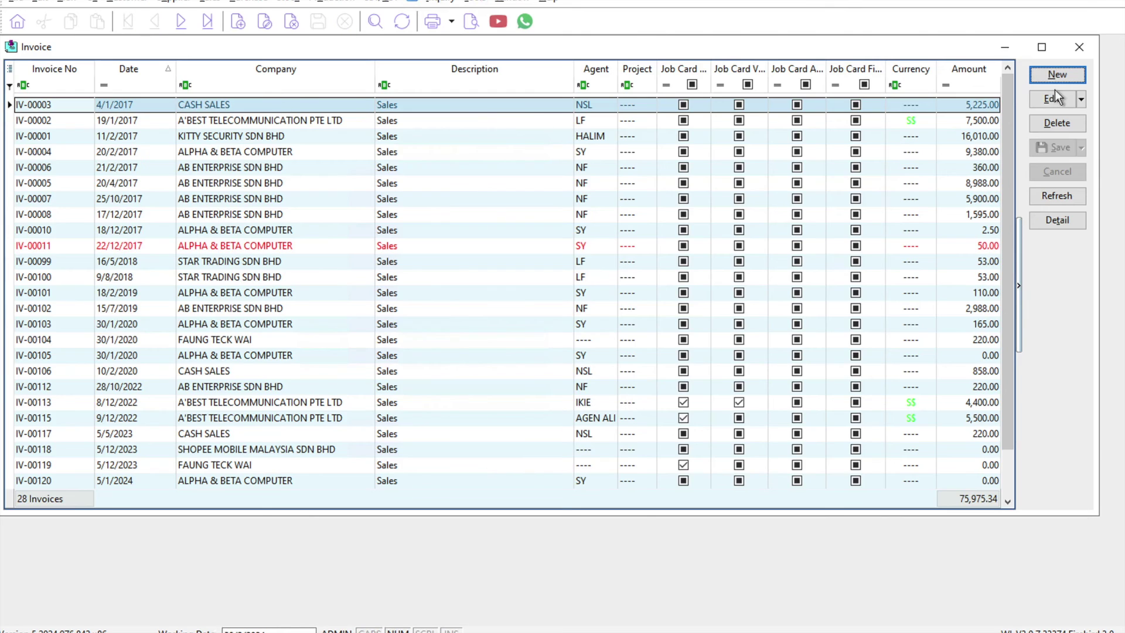
left_click(1056, 79)
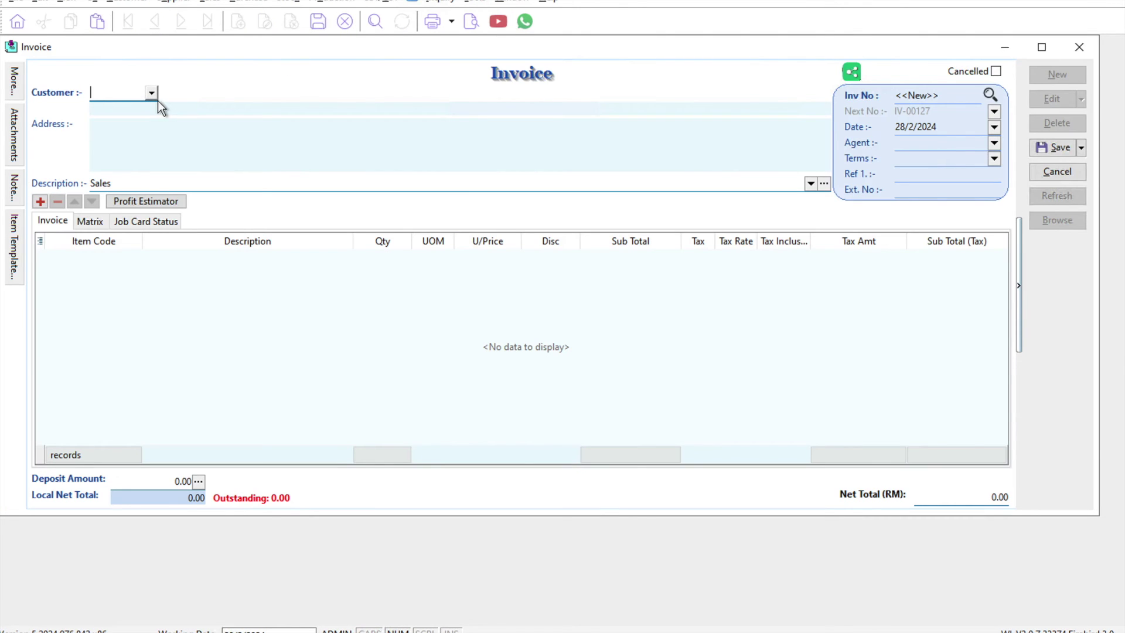
left_click(153, 96)
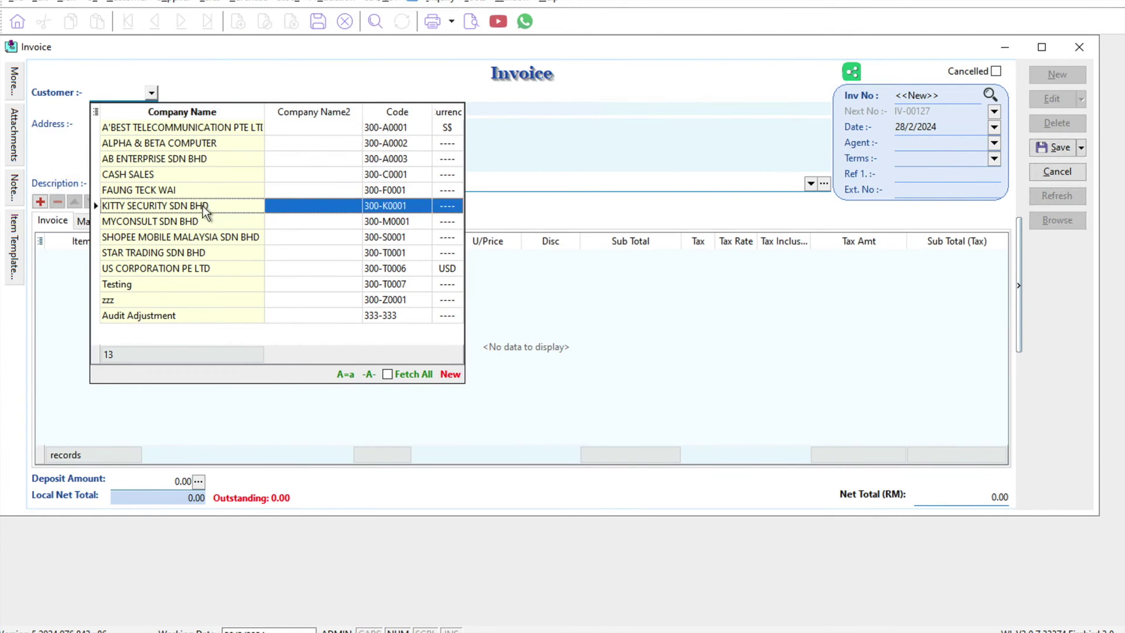
left_click(183, 146)
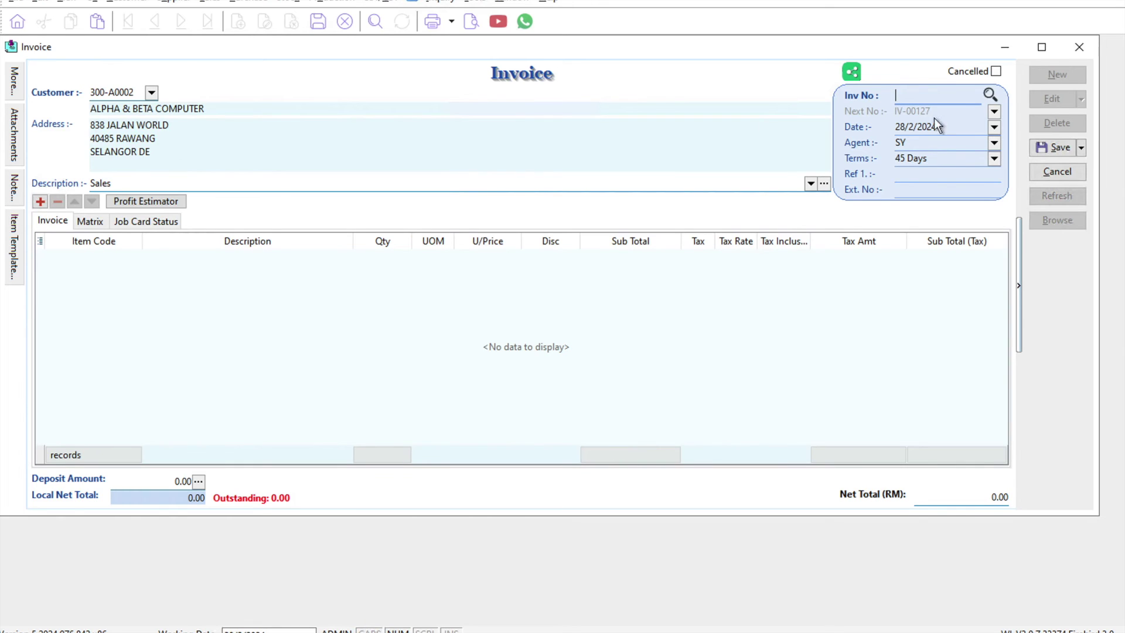
- Set the invoice date to 3/3/2024 by entering 0303
left_click(967, 126)
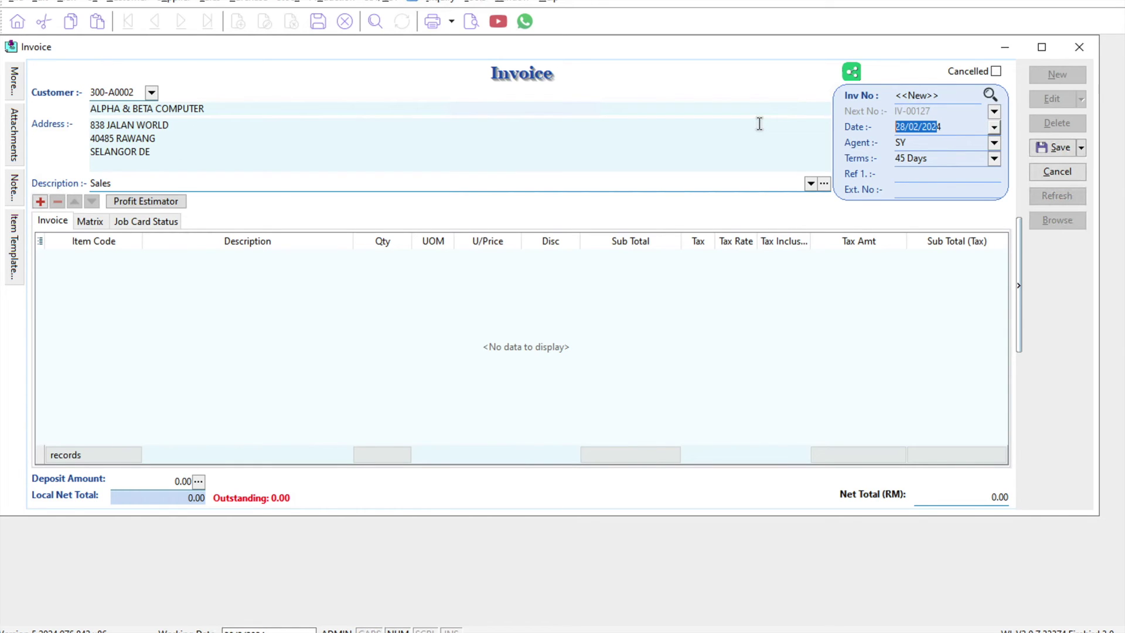
type("0303")
key("Tab")
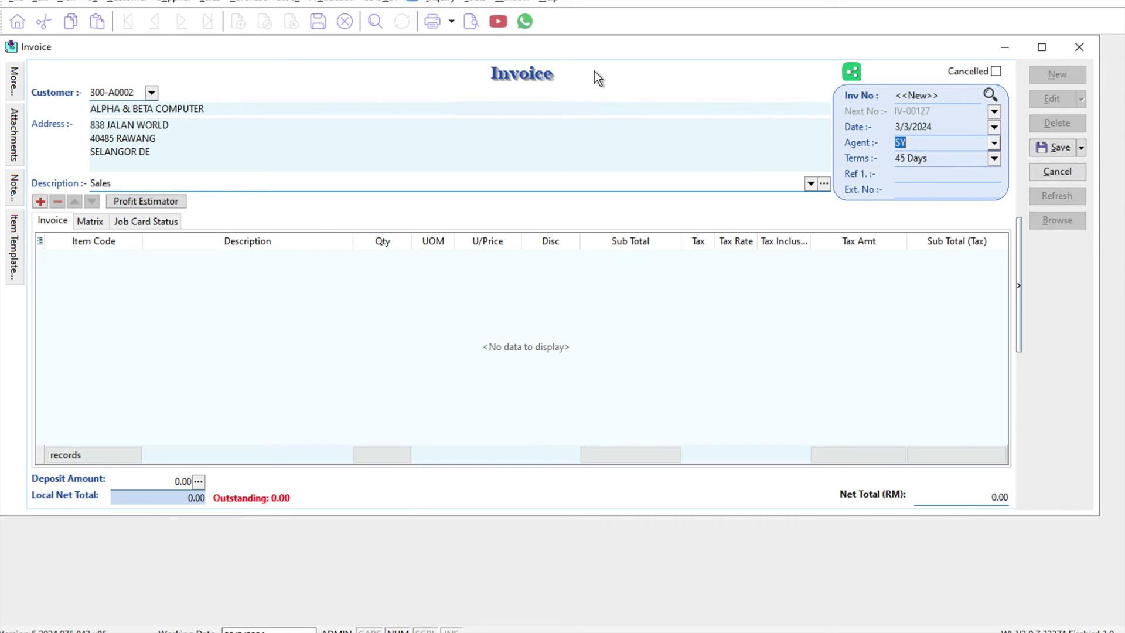
right_click(581, 82)
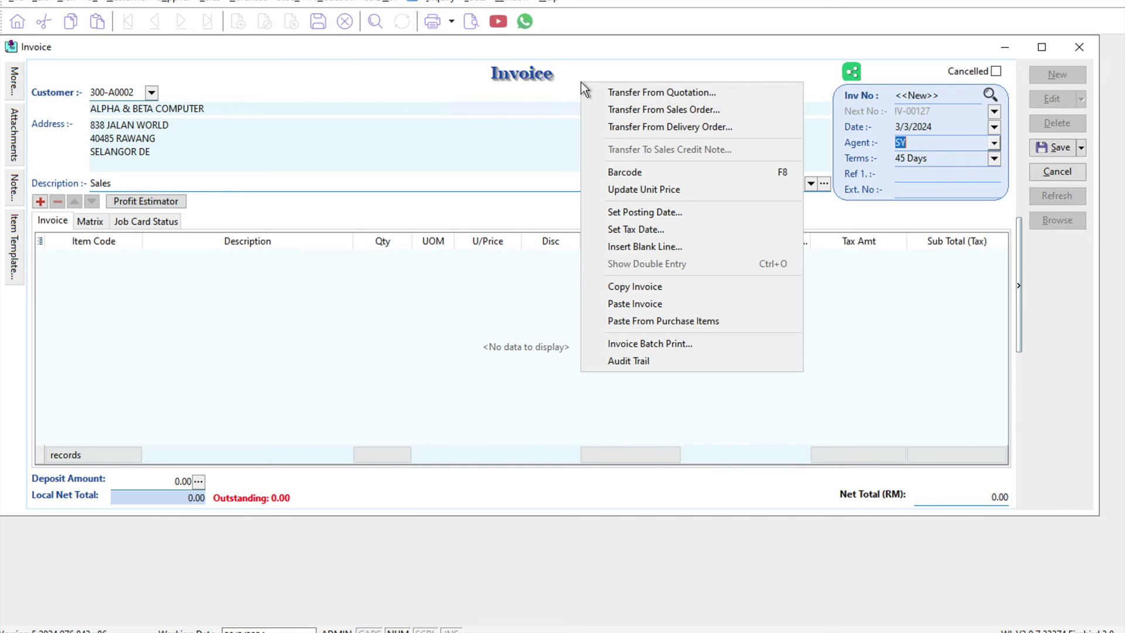
- Transfer item 123 from quotation QT-00015 into the invoice through Document Transfer
left_click(622, 91)
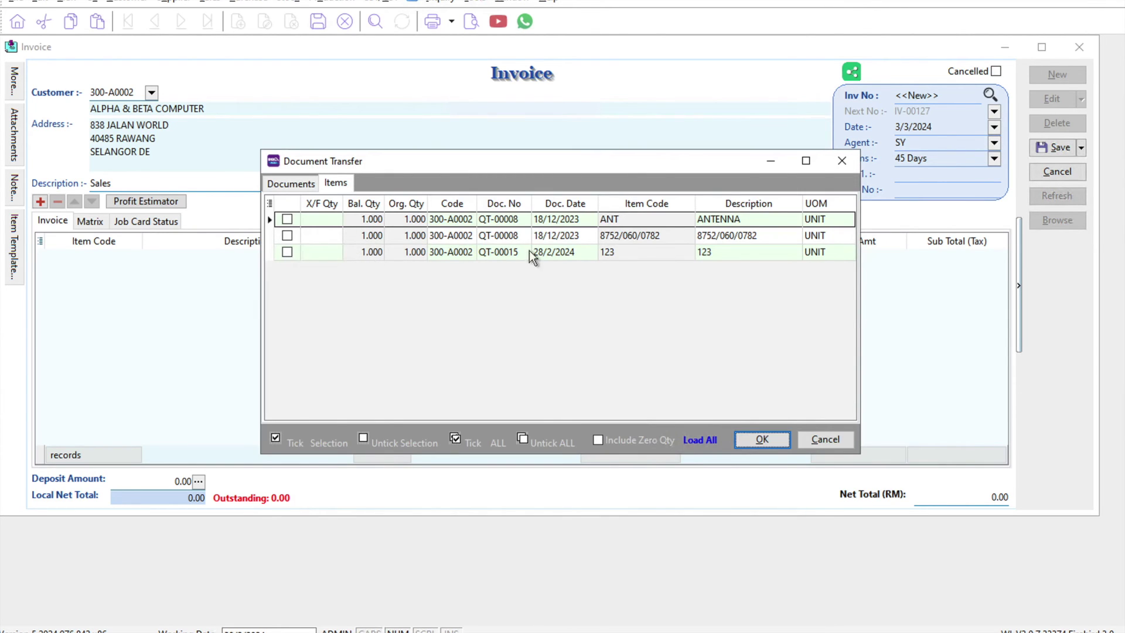
left_click(564, 255)
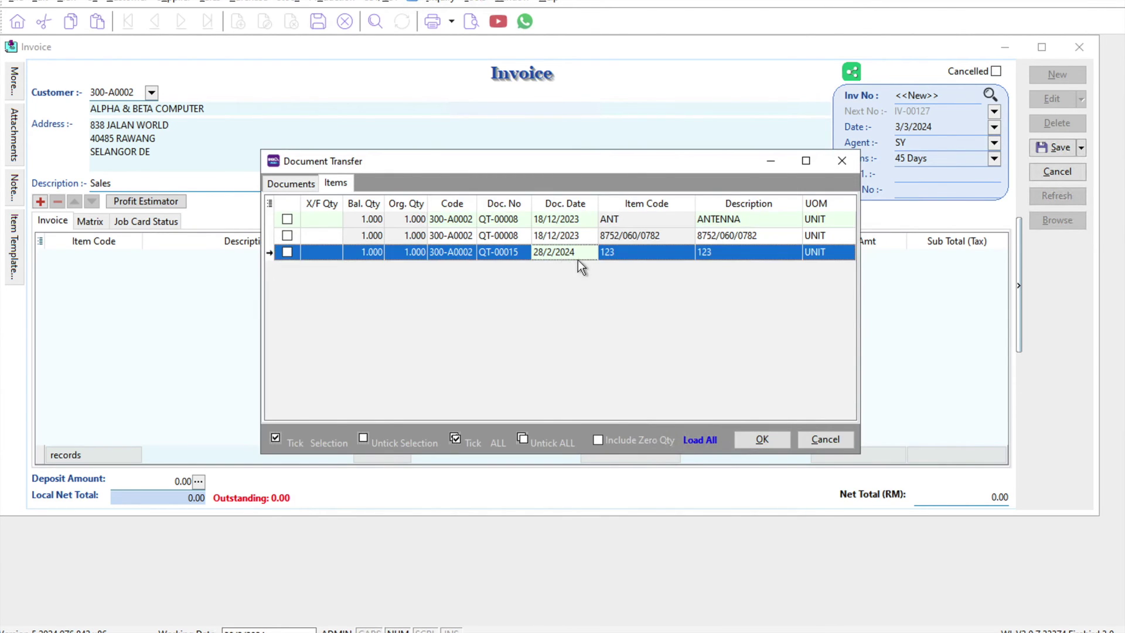
left_click(287, 253)
left_click(785, 445)
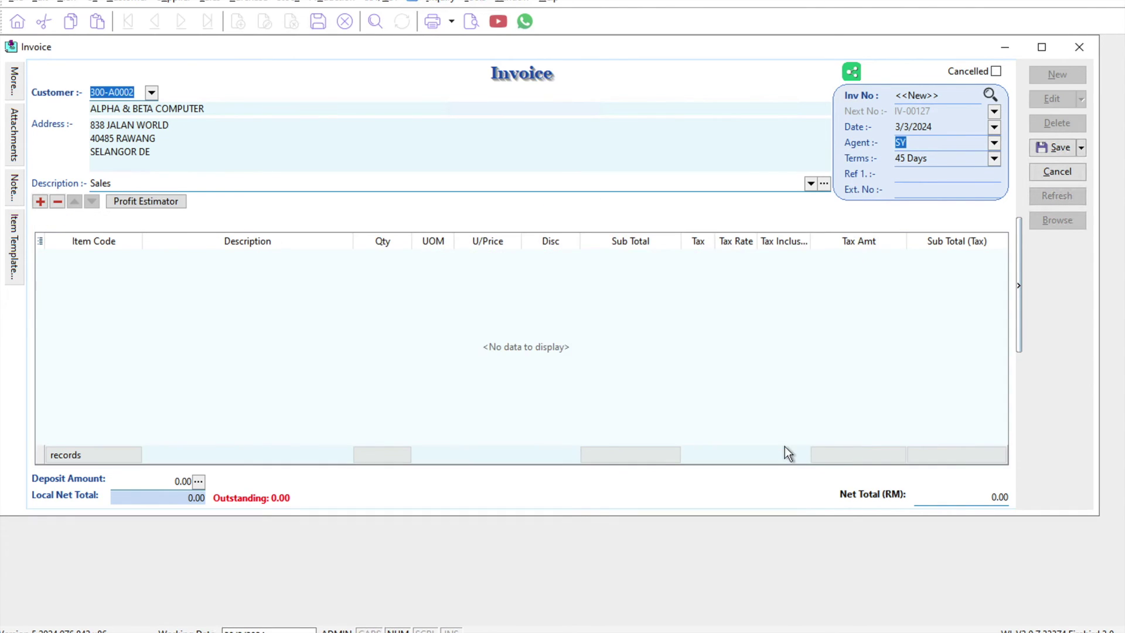